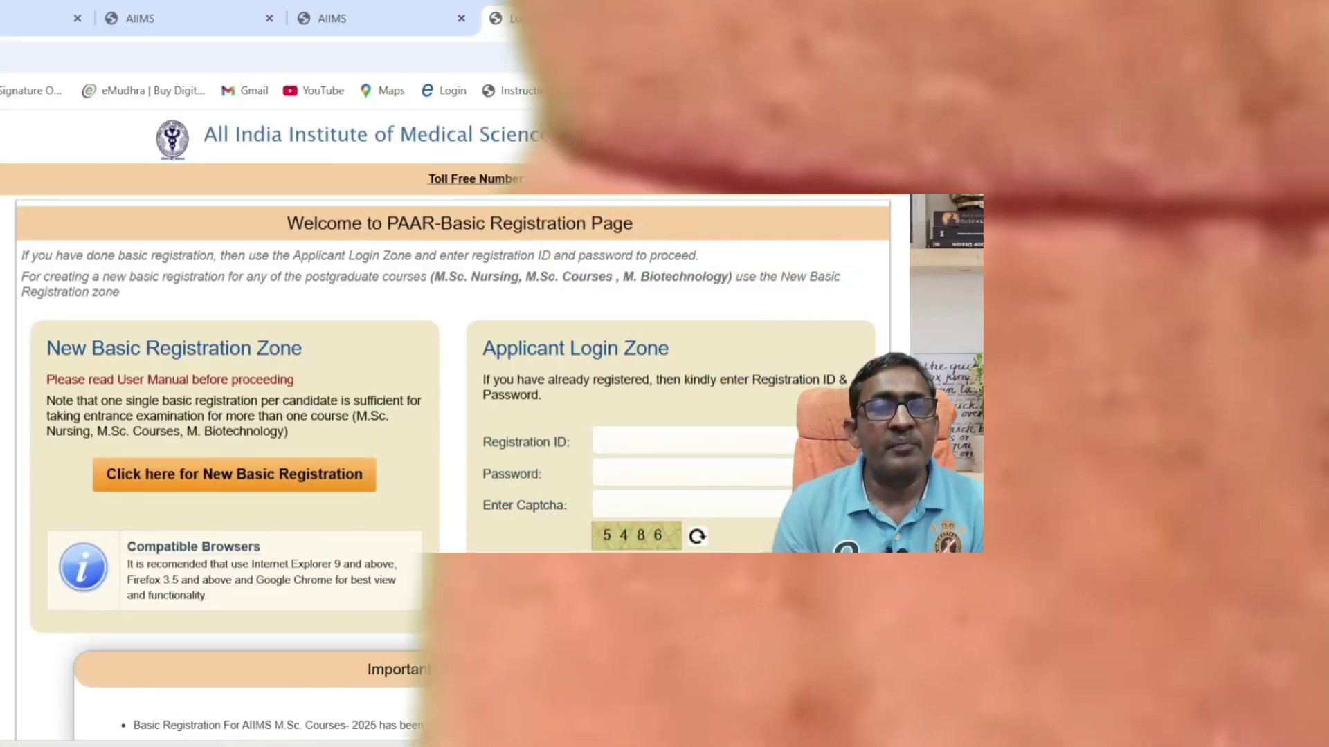
# Start a new basic registration and review the checklist: e-mail, mobile, personal details, photo ID and photograph.
pyautogui.scroll(1, 453, 457)
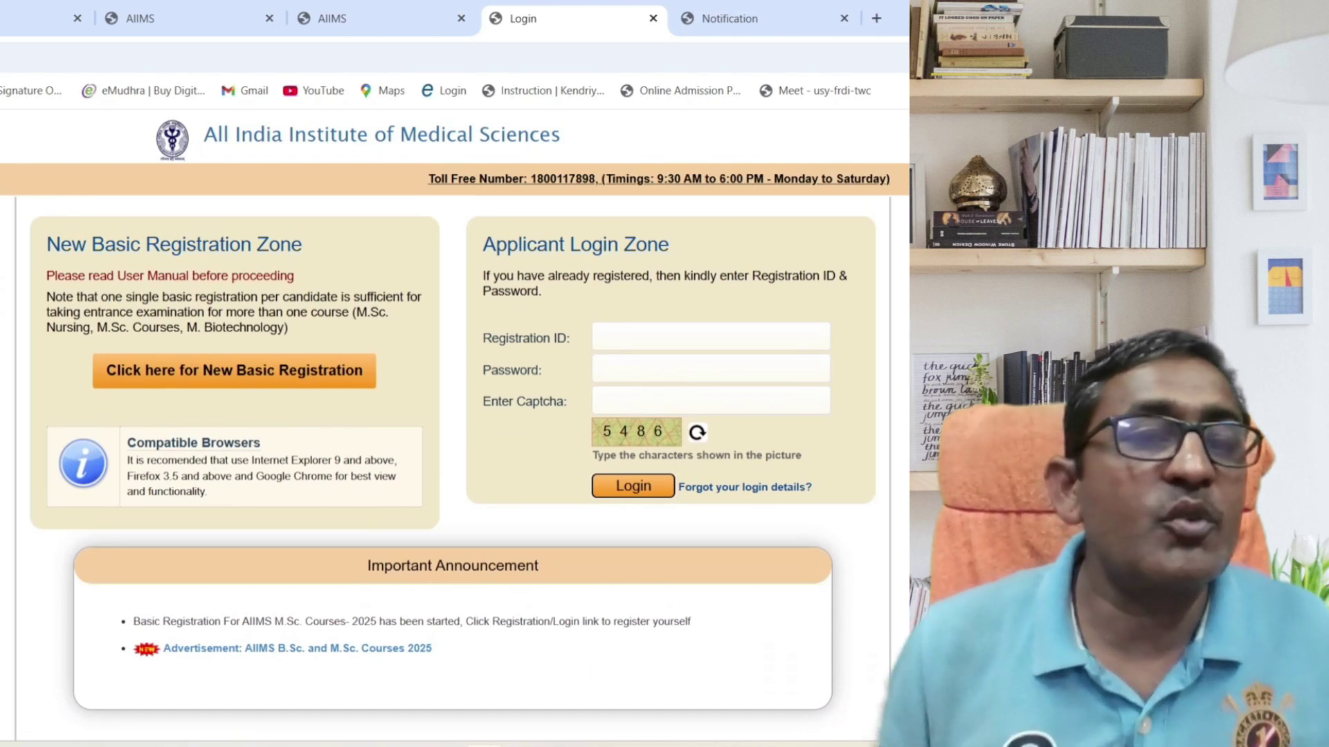
pyautogui.click(263, 383)
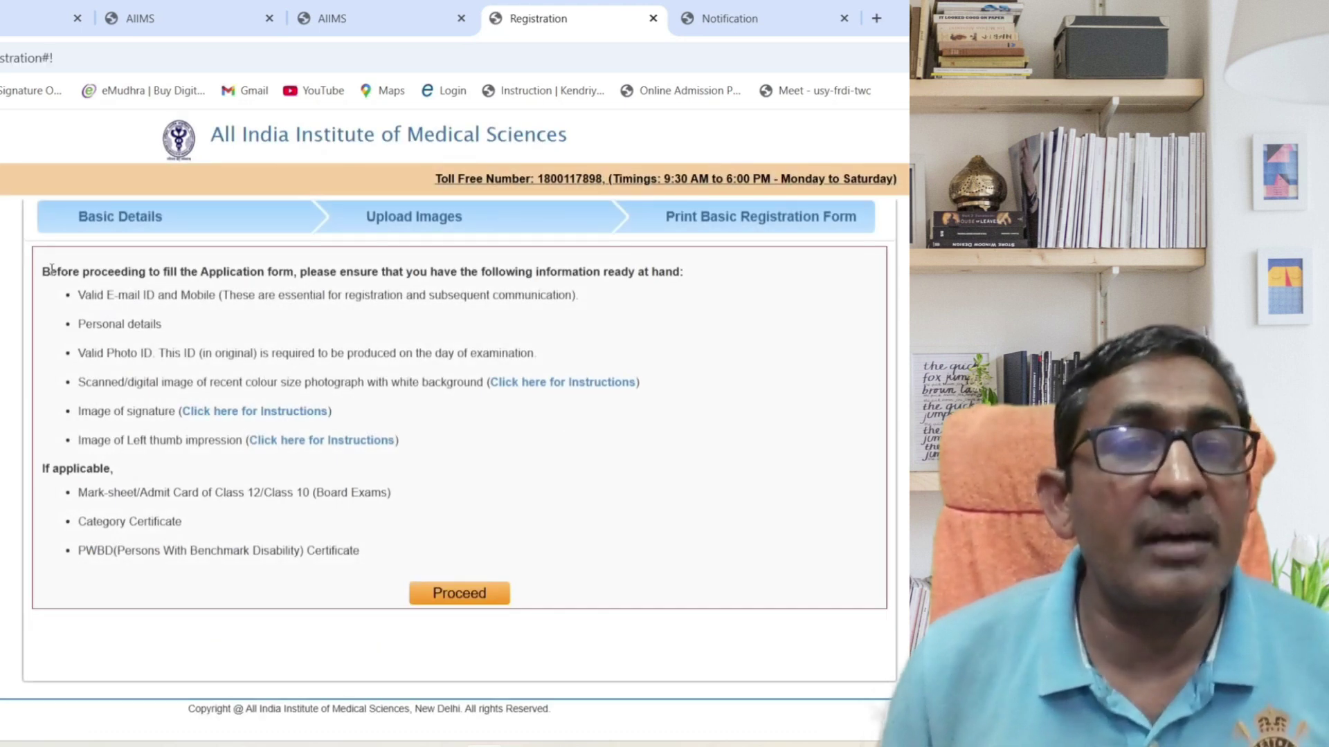
pyautogui.moveTo(151, 263); pyautogui.dragTo(693, 275)
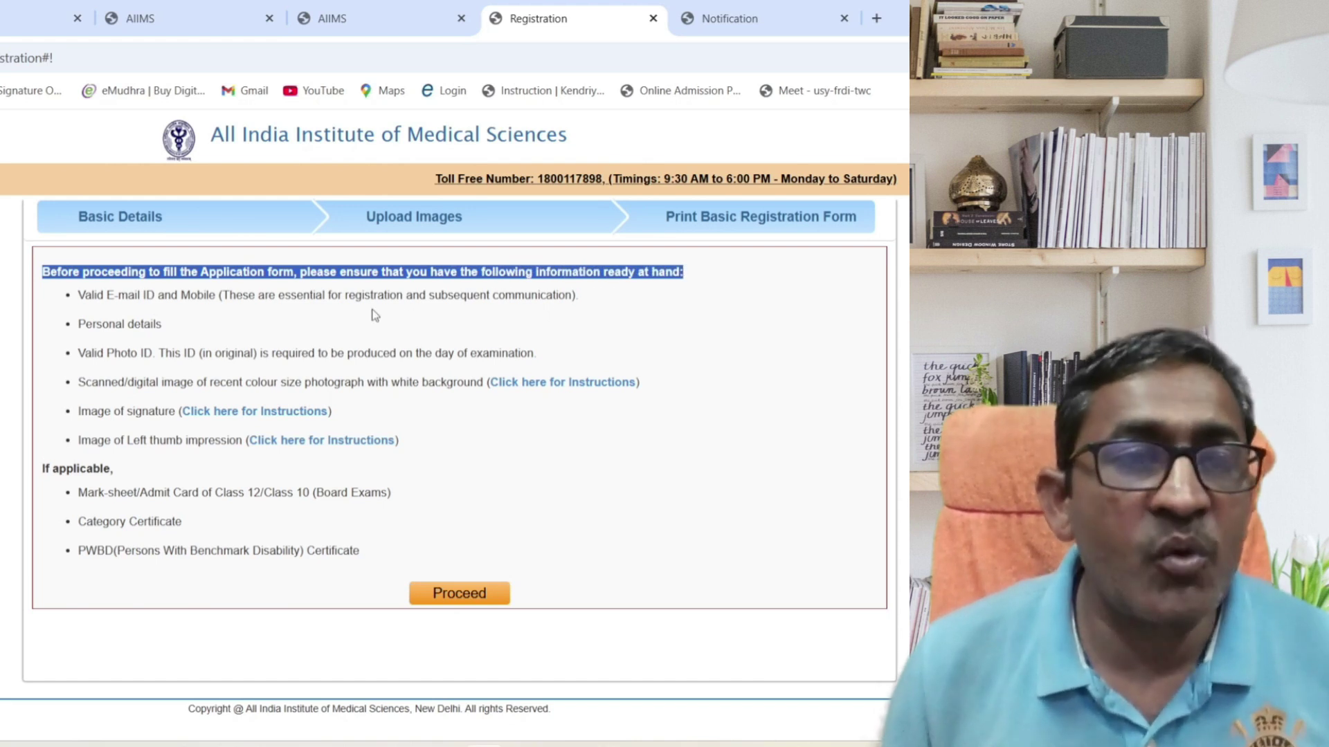
pyautogui.moveTo(78, 295); pyautogui.dragTo(576, 295)
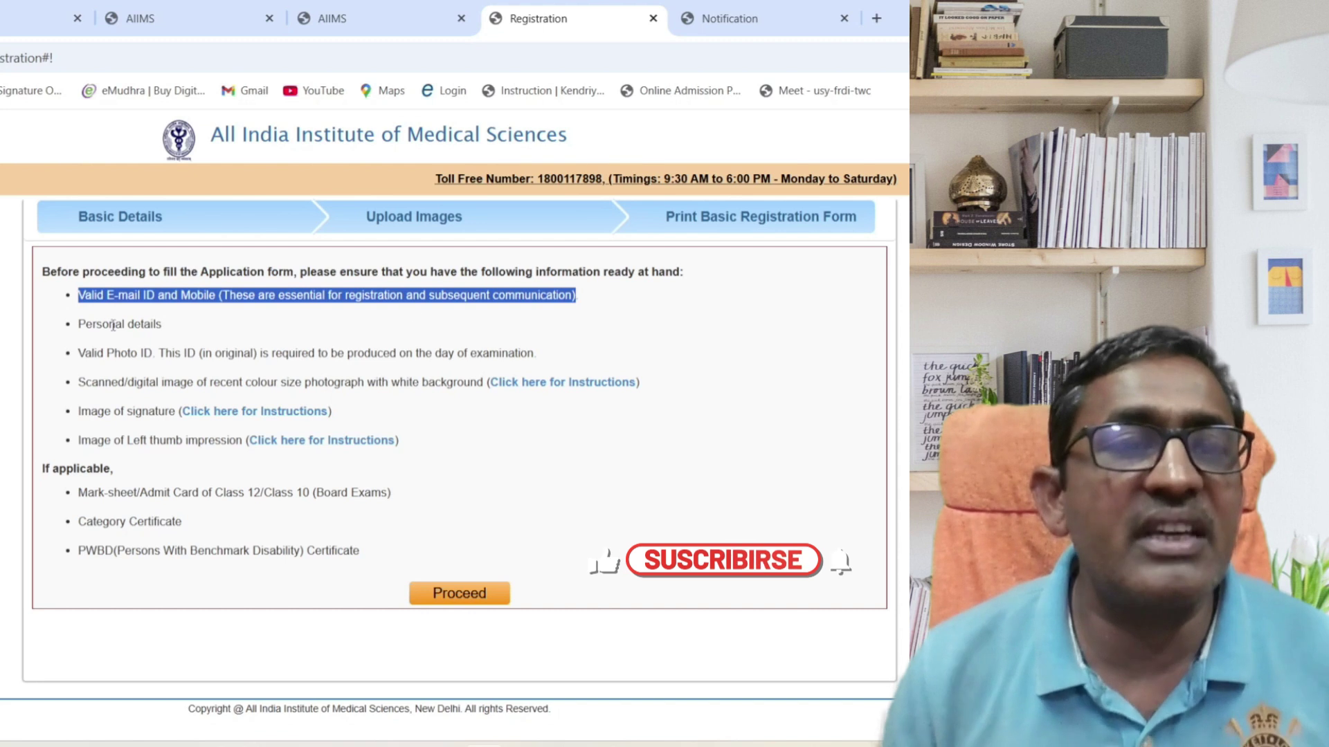
pyautogui.moveTo(78, 324); pyautogui.dragTo(174, 326)
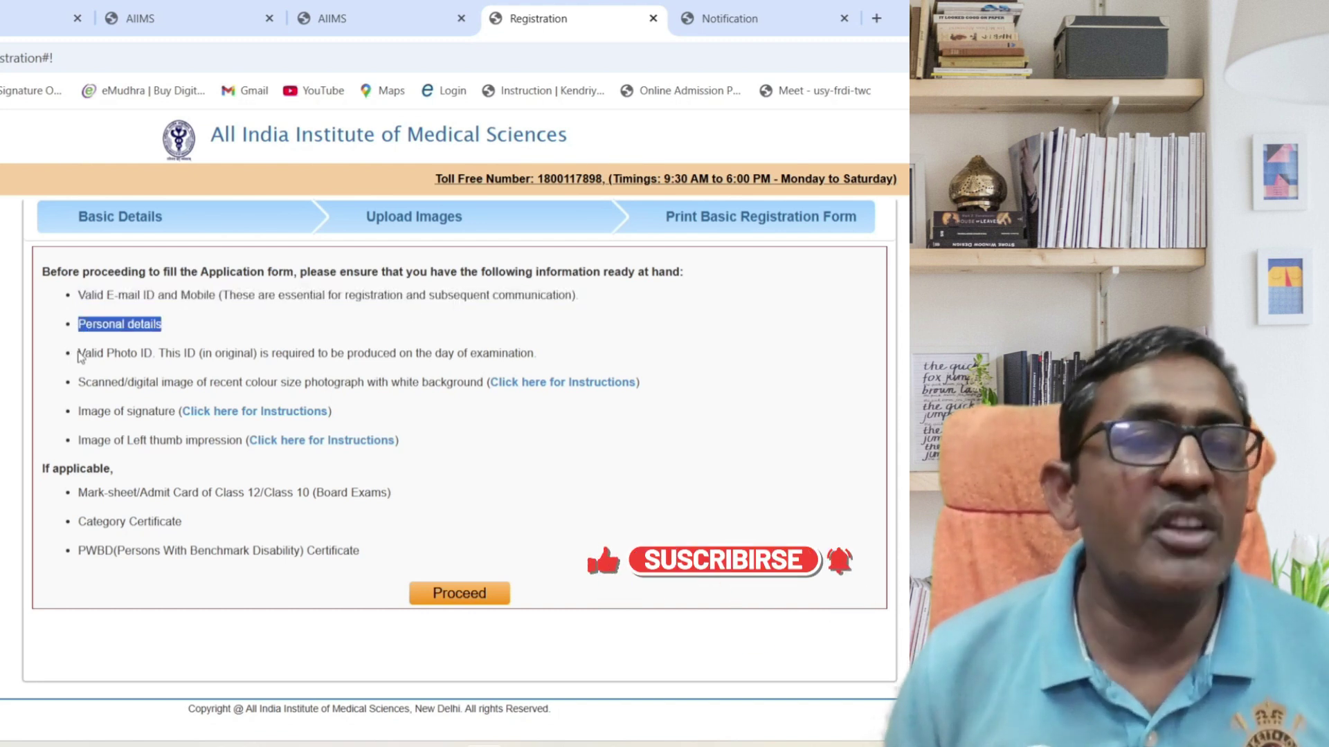
pyautogui.moveTo(84, 351); pyautogui.dragTo(520, 385)
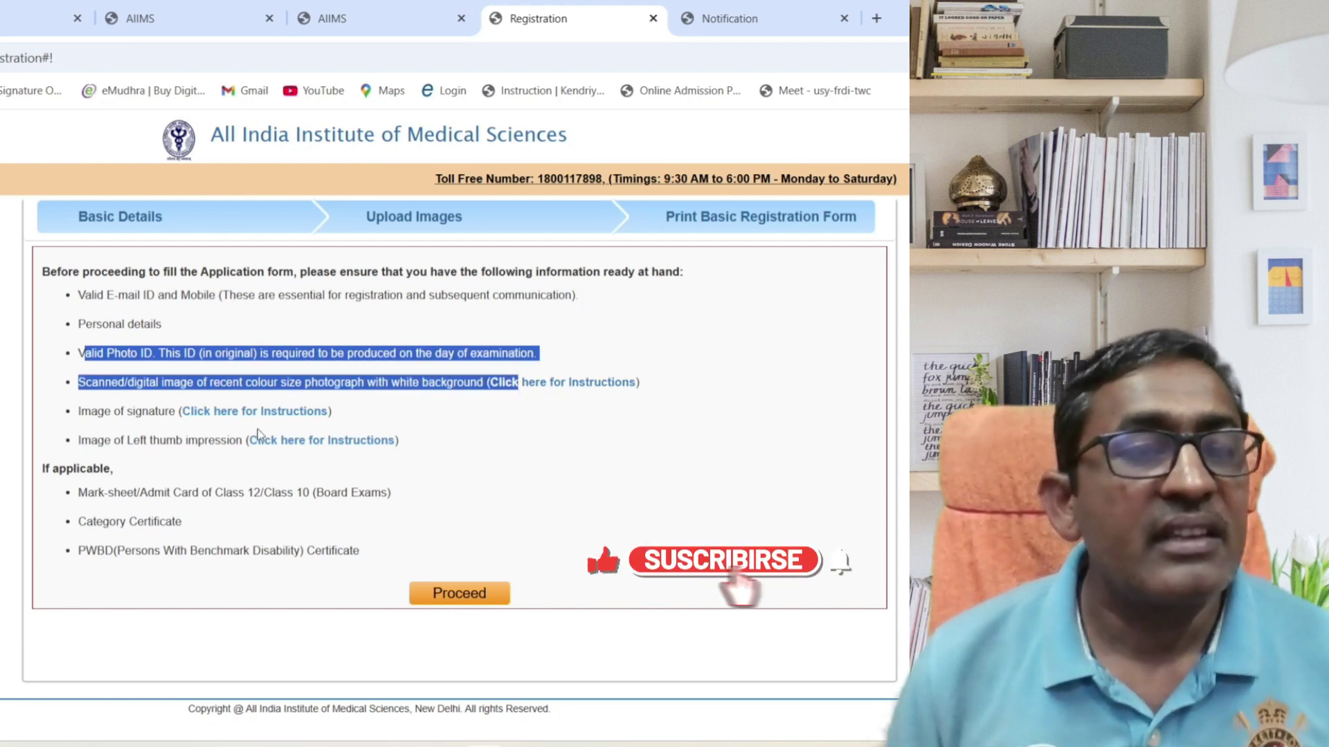
pyautogui.click(401, 460)
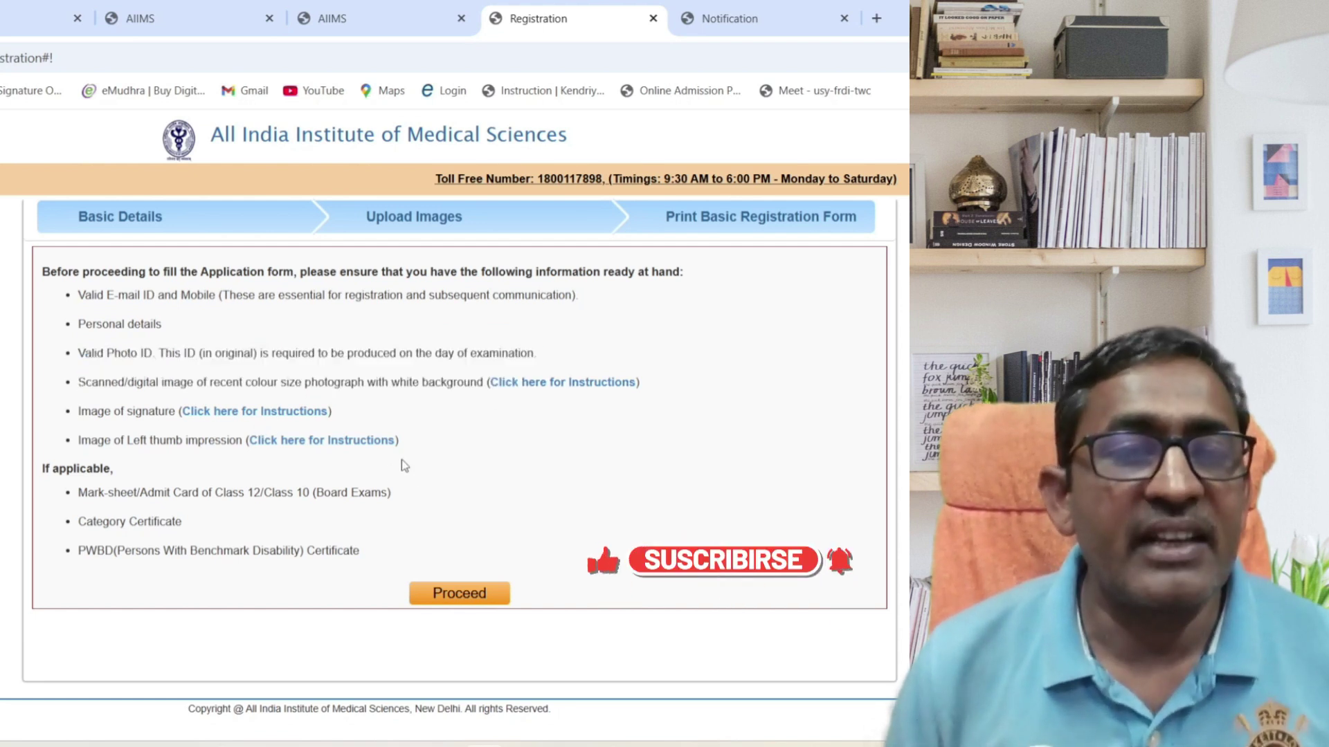
# Proceed past the document checklist and the application-process flowchart to the registration form.
pyautogui.click(459, 594)
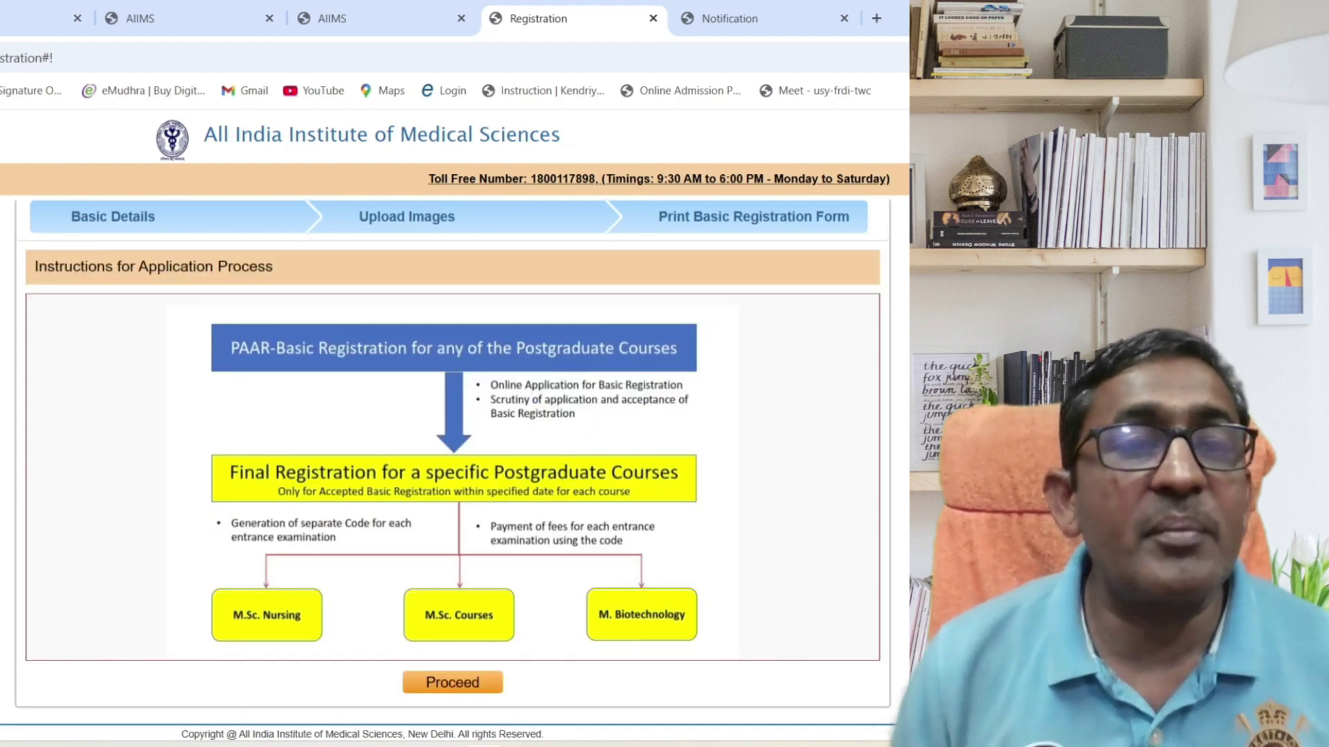
pyautogui.scroll(-1, 452, 477)
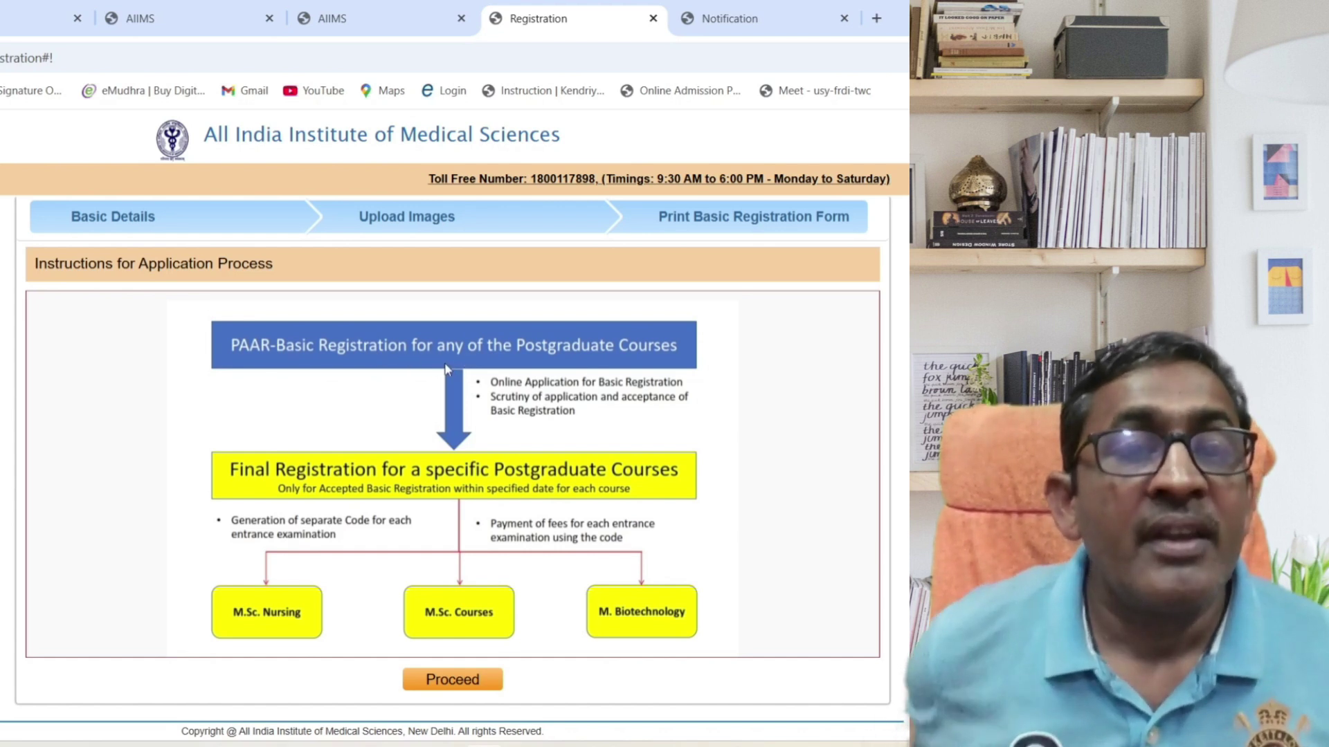
pyautogui.click(438, 681)
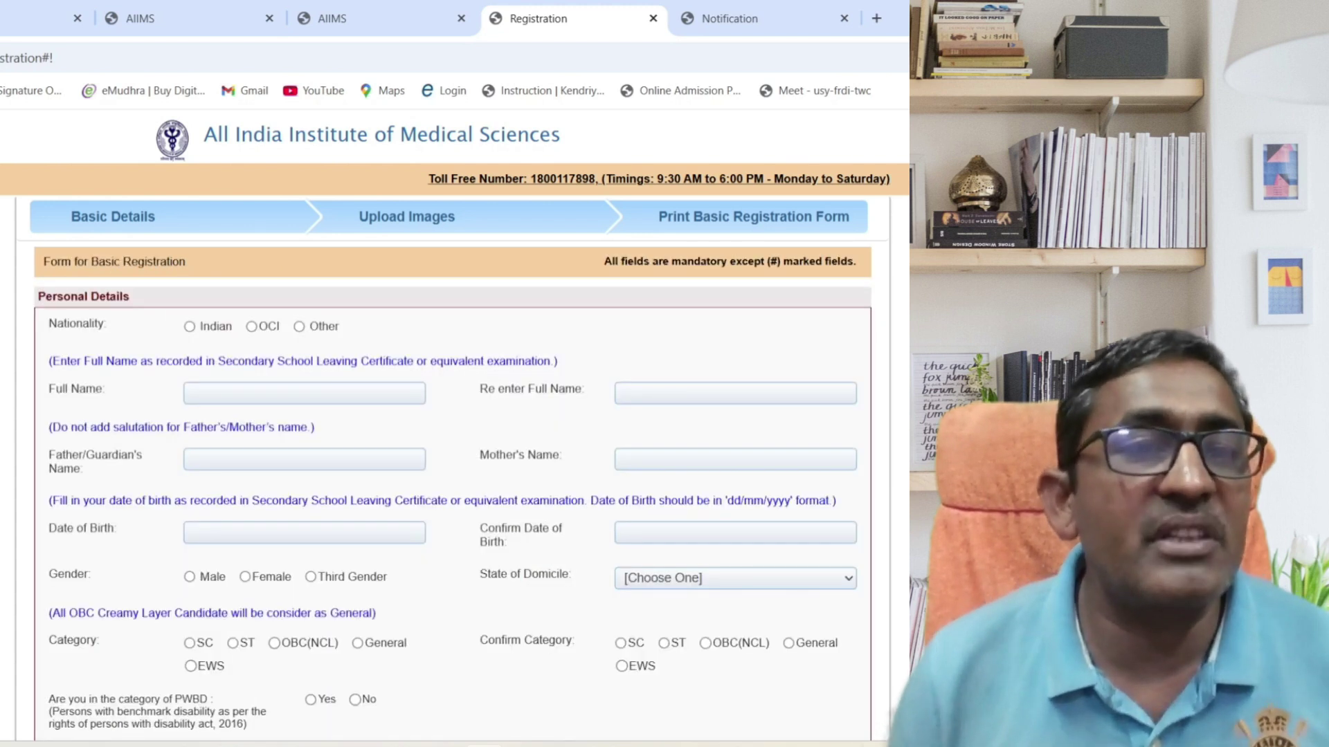
# Enter the candidate's full name in both Full Name fields.
pyautogui.scroll(-1, 223, 201)
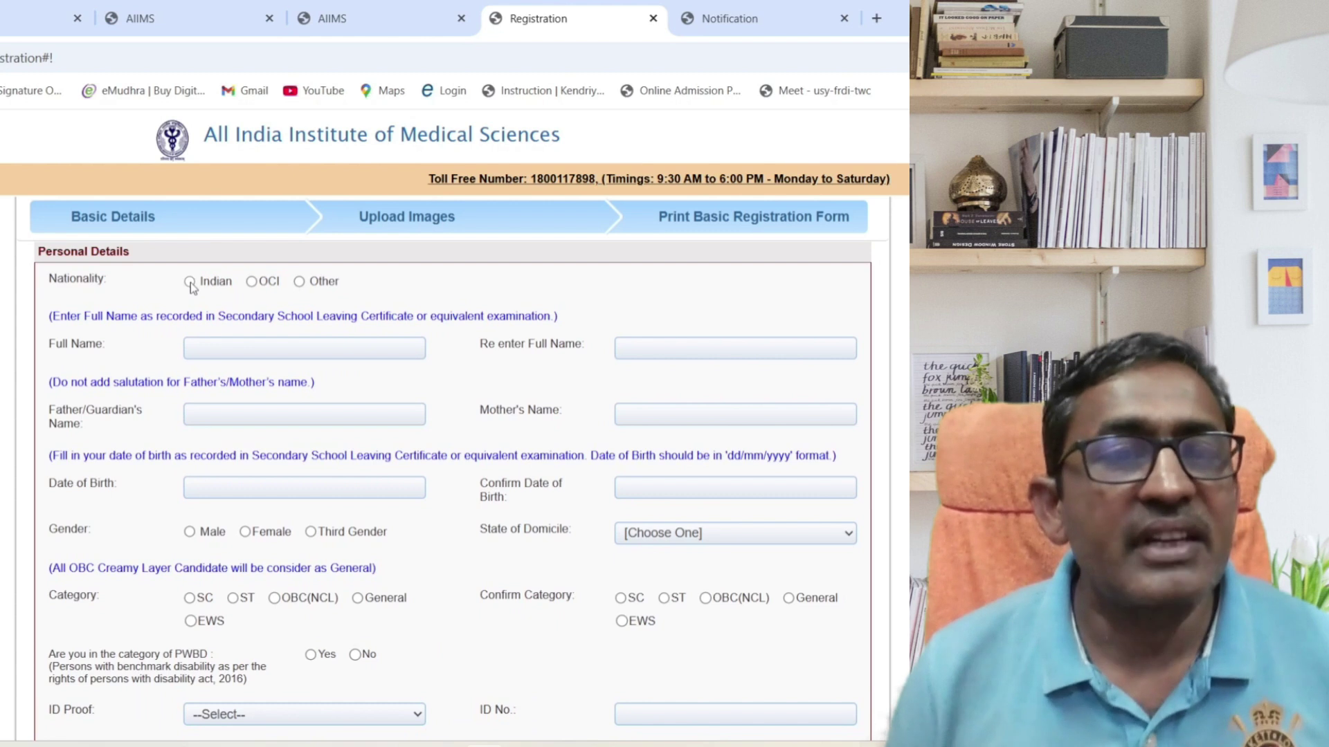
pyautogui.click(250, 346)
pyautogui.write('XYZ')
pyautogui.click(629, 346)
pyautogui.write('XYZ')
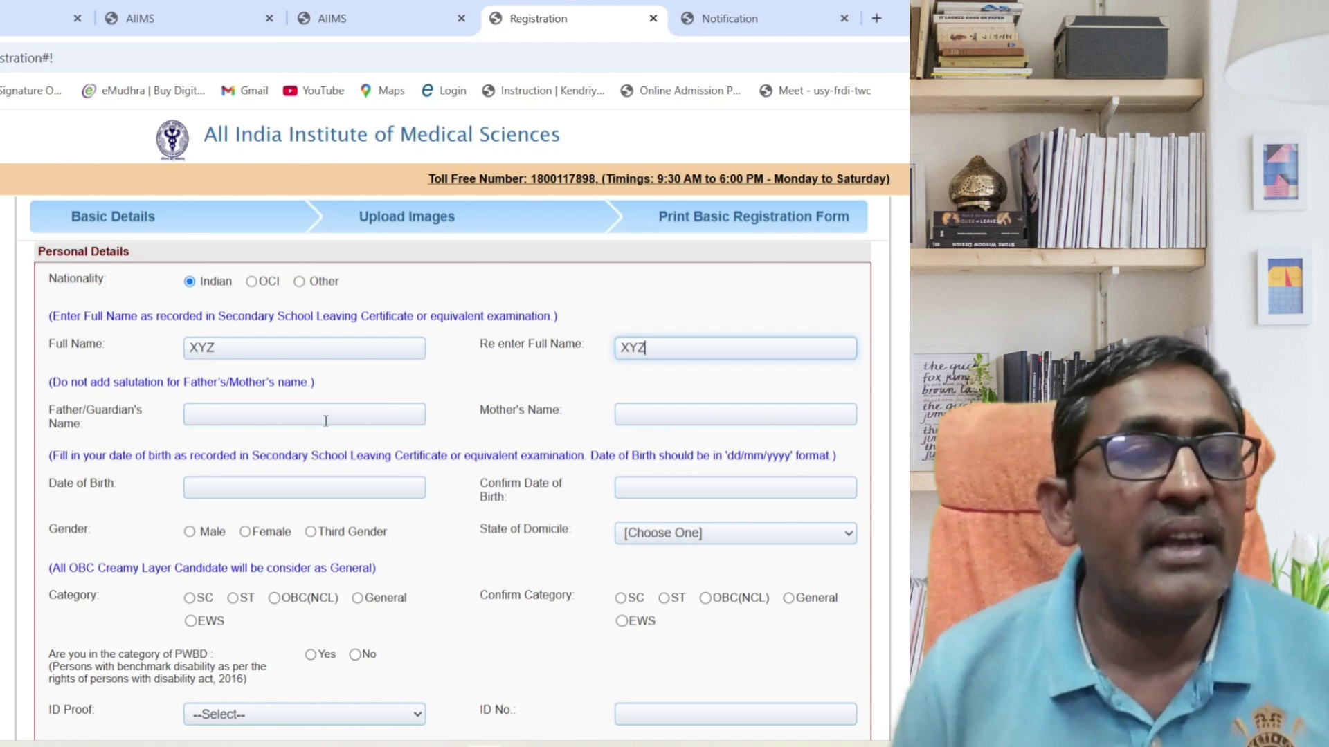
# Fill in the father's and mother's names and set date of birth to 09/01/2008.
pyautogui.click(326, 421)
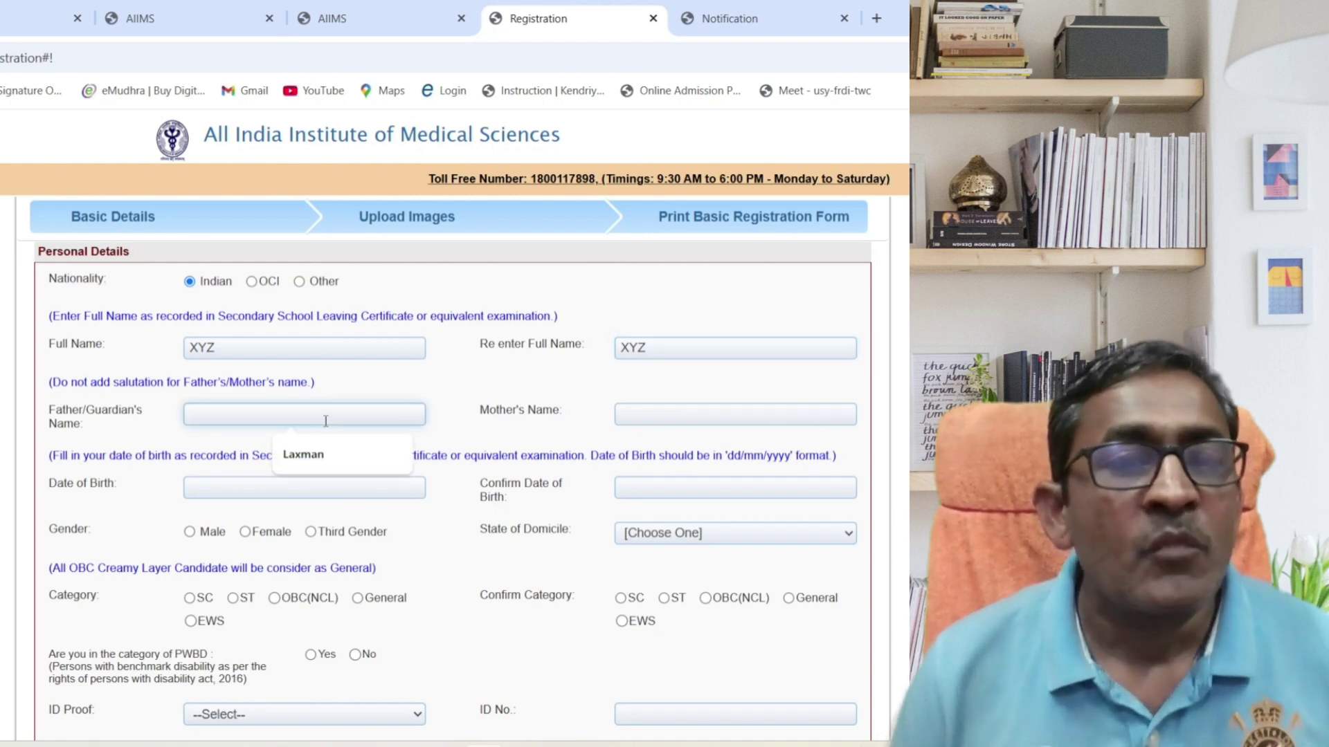
pyautogui.write('Dd')
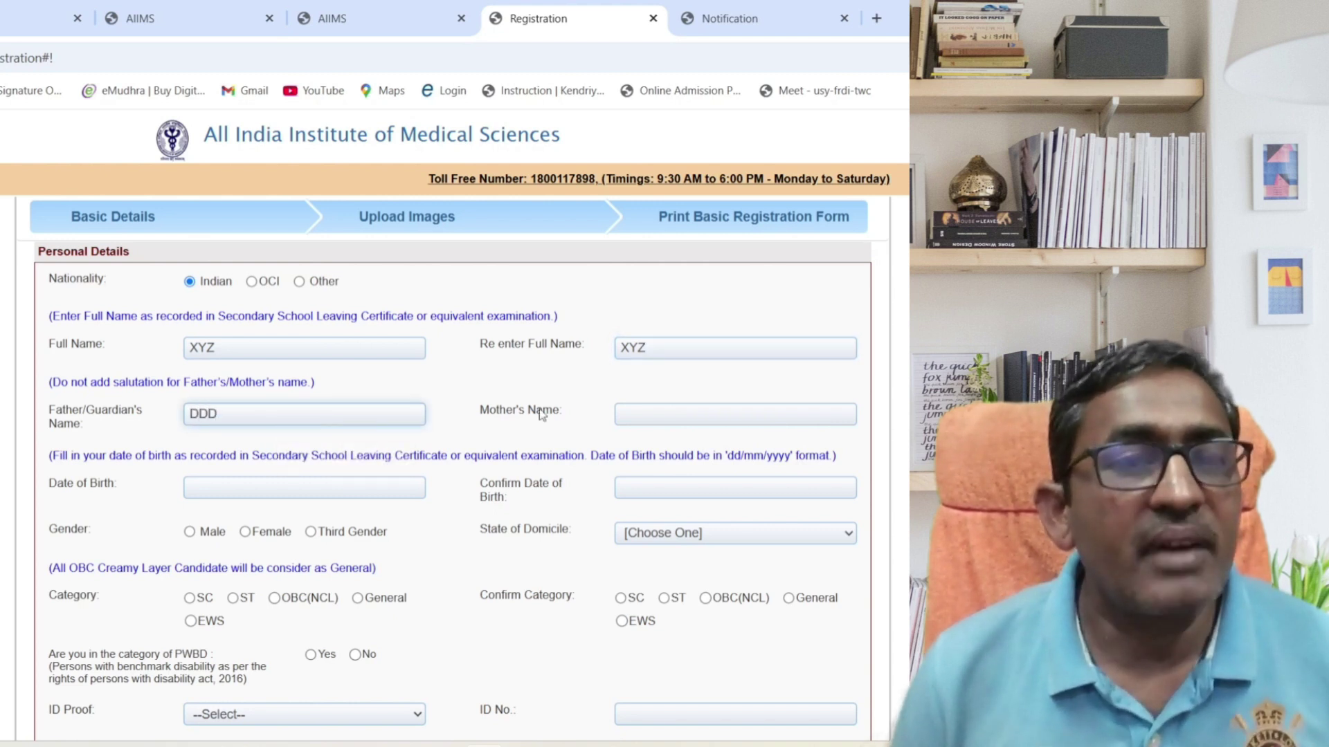
pyautogui.click(669, 412)
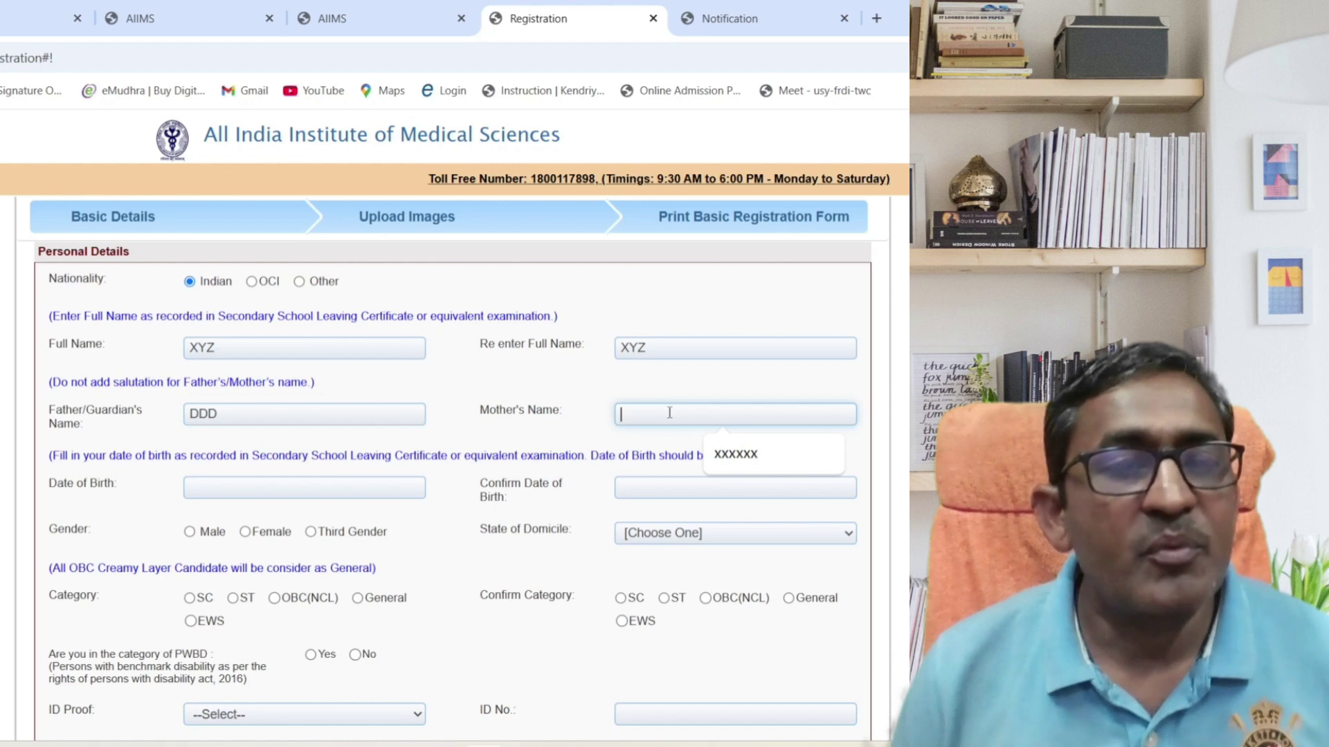
pyautogui.click(734, 454)
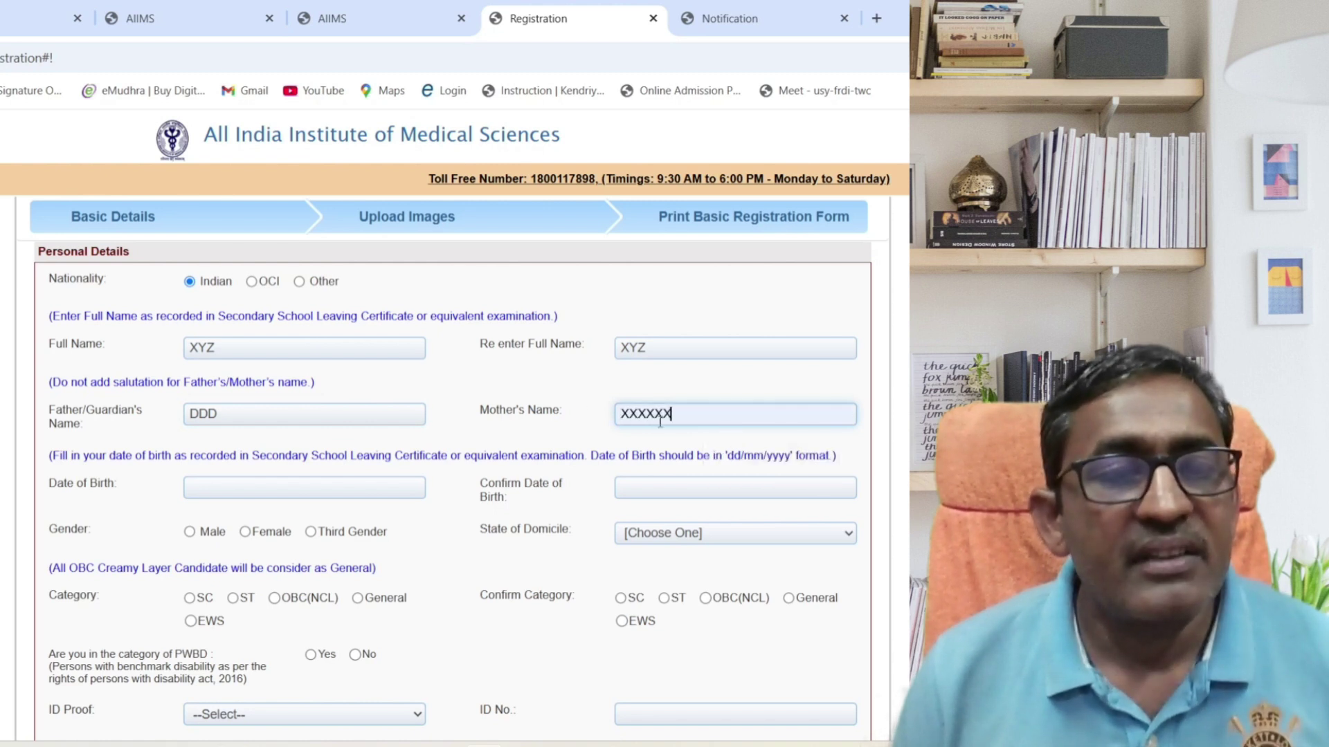
pyautogui.click(305, 487)
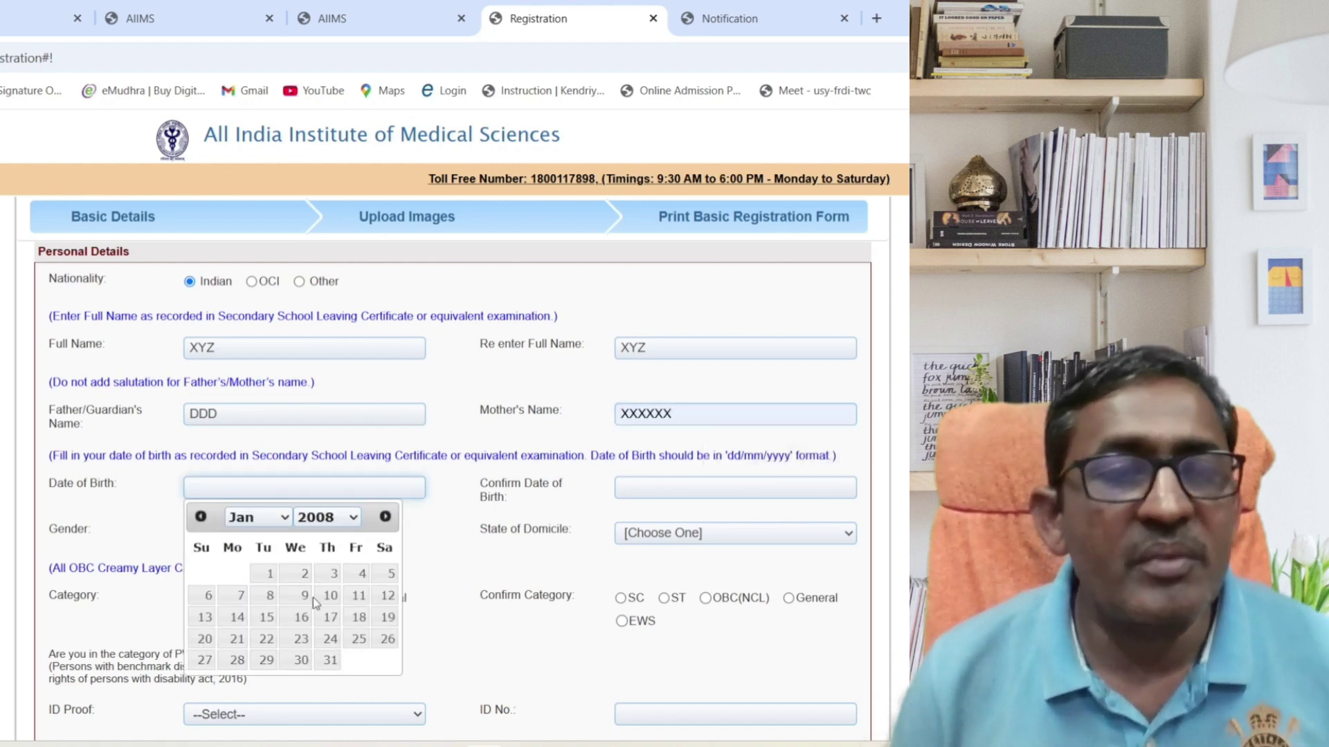
pyautogui.click(304, 597)
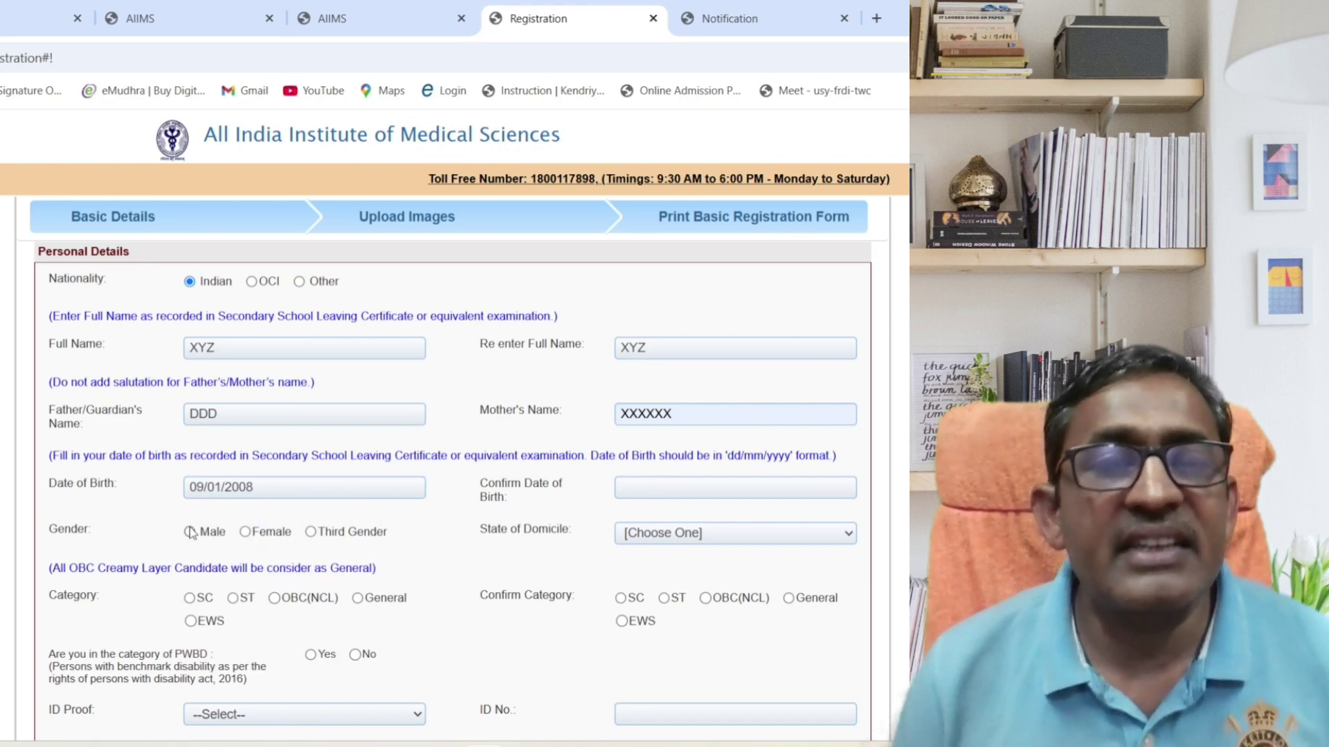
# Set State of Domicile to GUJARAT and the category to General in both fields.
pyautogui.click(703, 534)
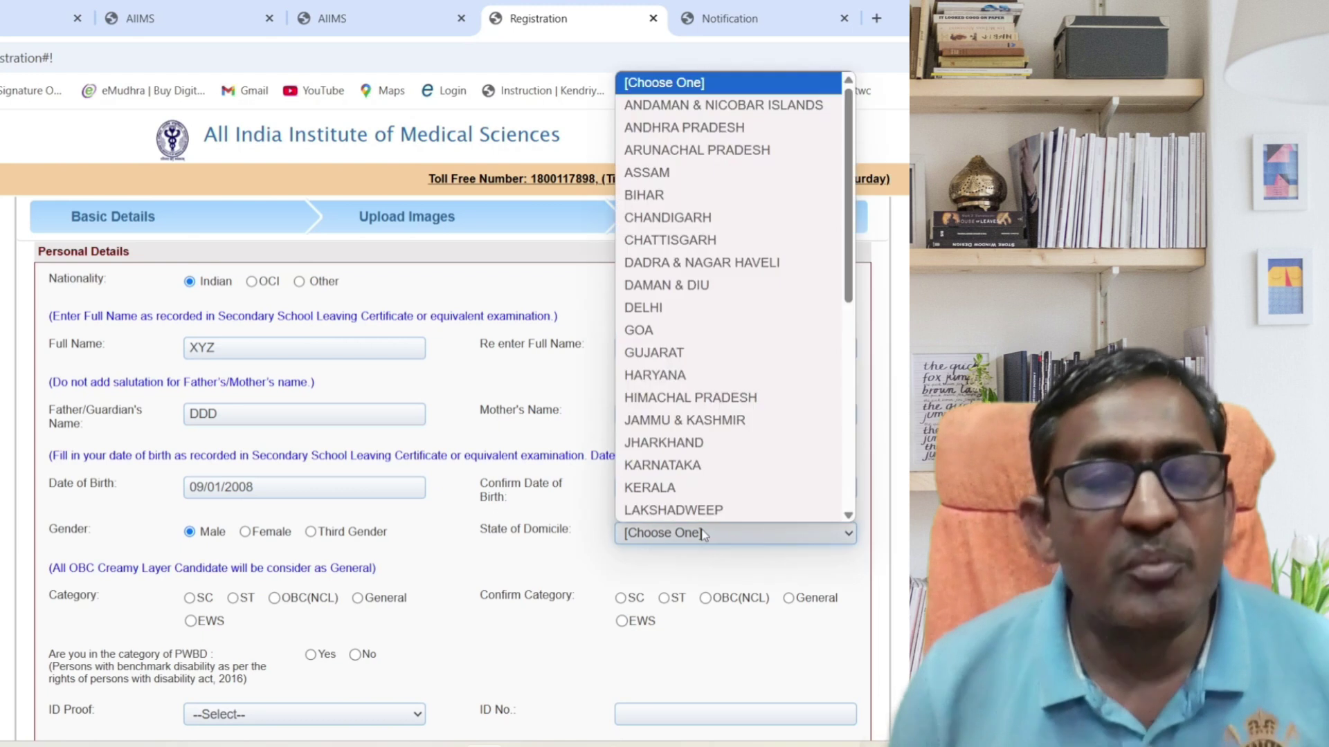
pyautogui.click(720, 350)
pyautogui.scroll(-2, 453, 491)
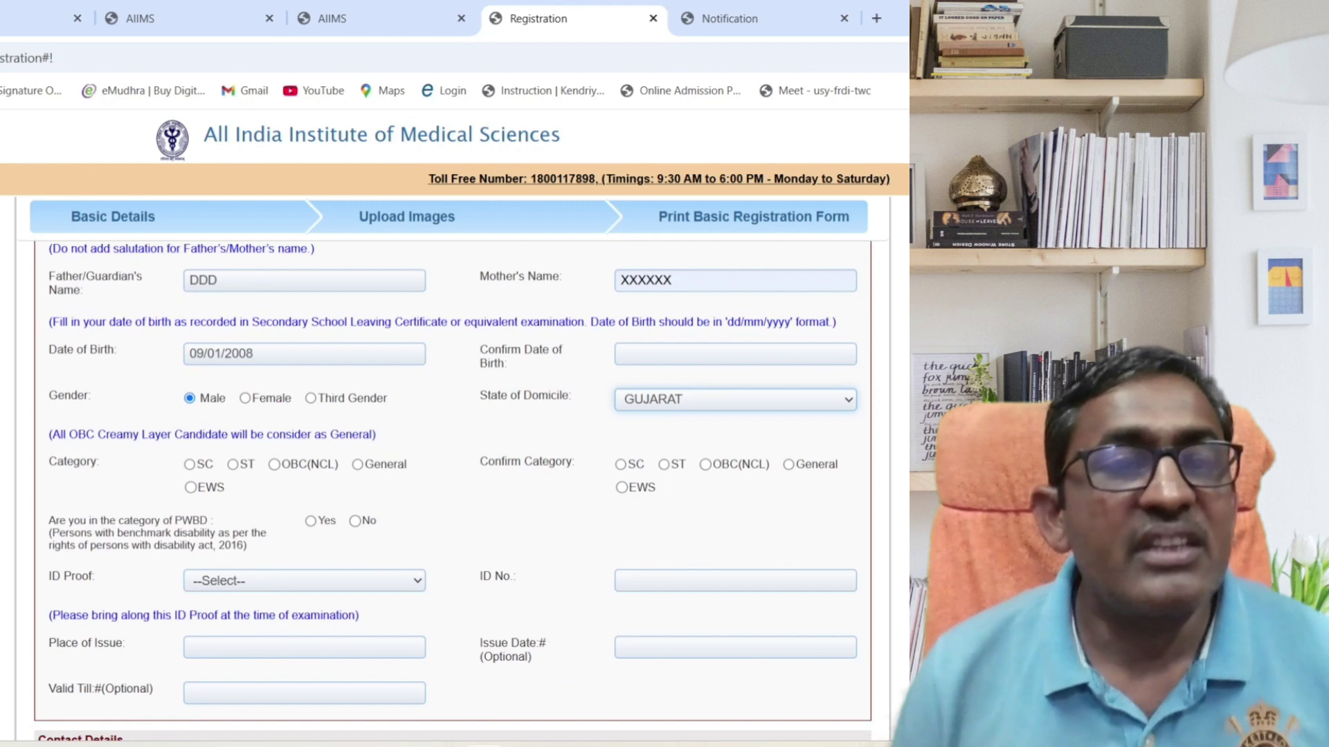
pyautogui.scroll(-1, 452, 491)
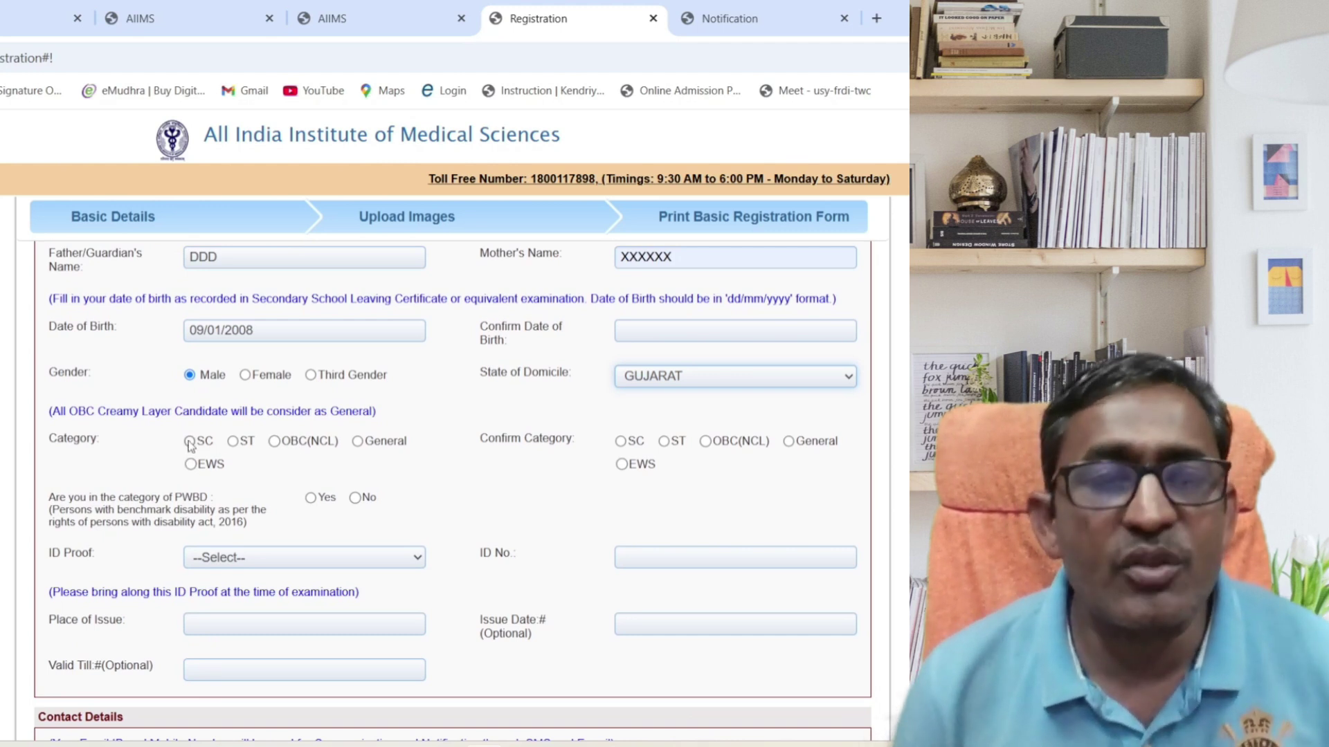
pyautogui.click(357, 441)
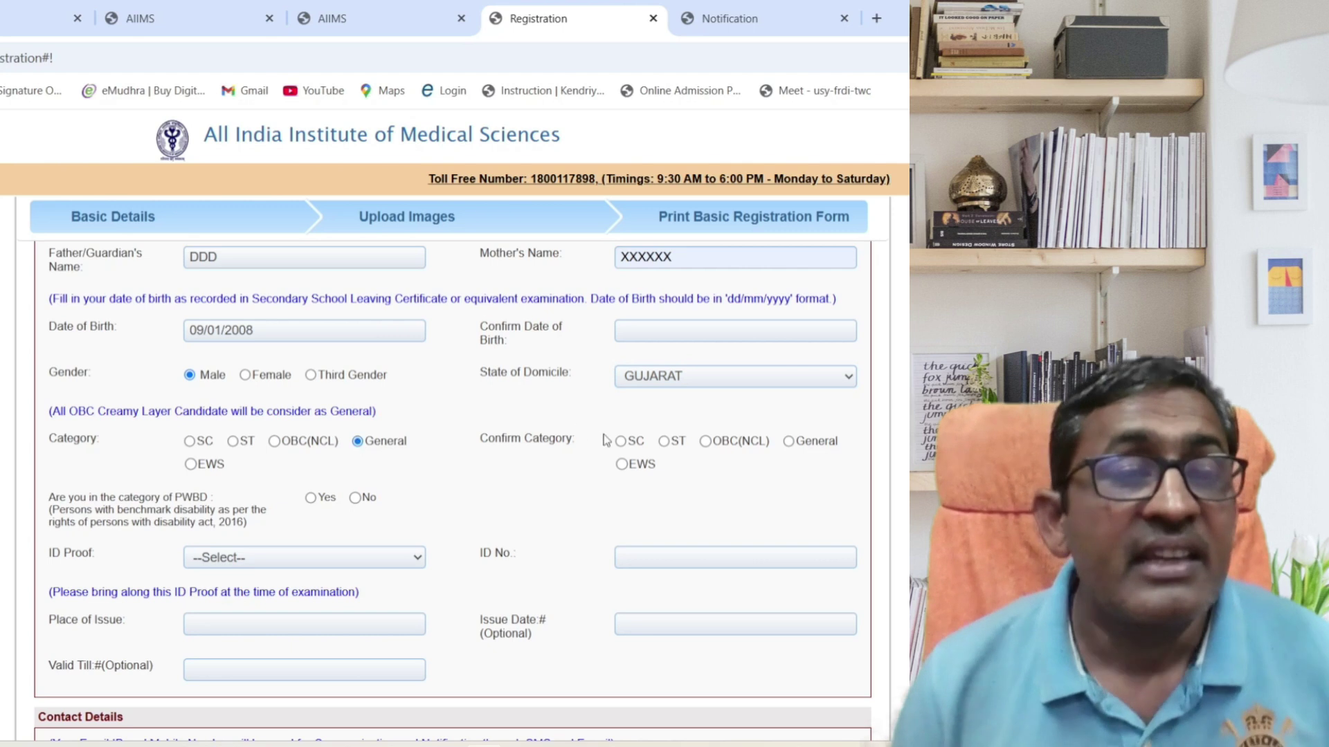
pyautogui.click(789, 442)
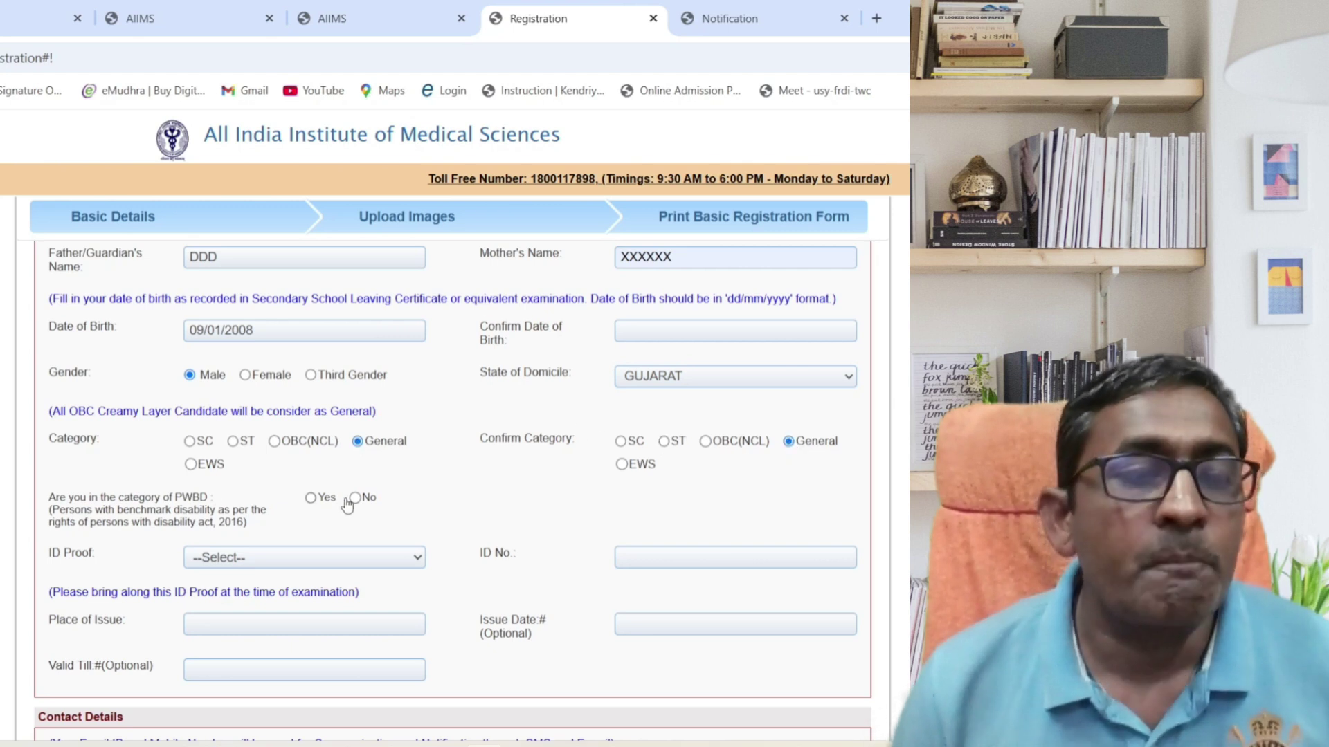
# Choose Aadhar Card as the ID proof and enter its ID number.
pyautogui.click(386, 559)
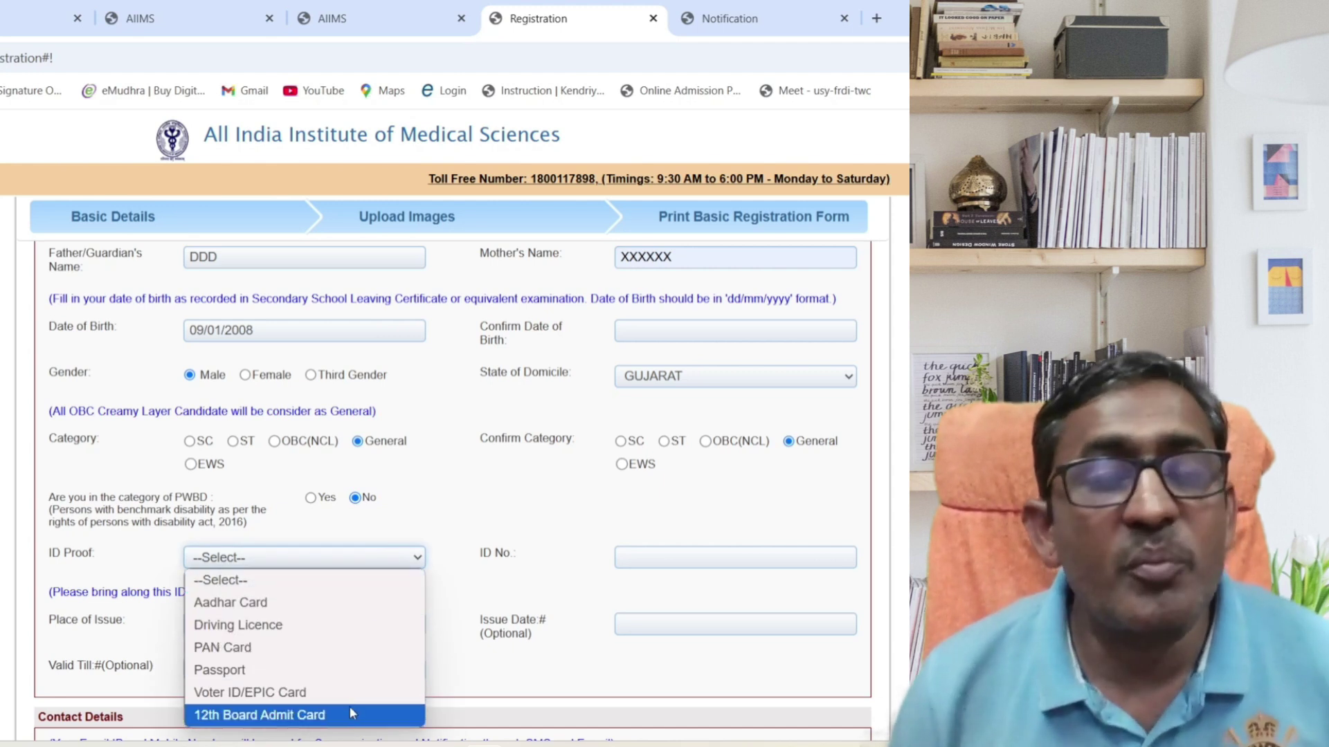
pyautogui.click(328, 613)
pyautogui.click(654, 549)
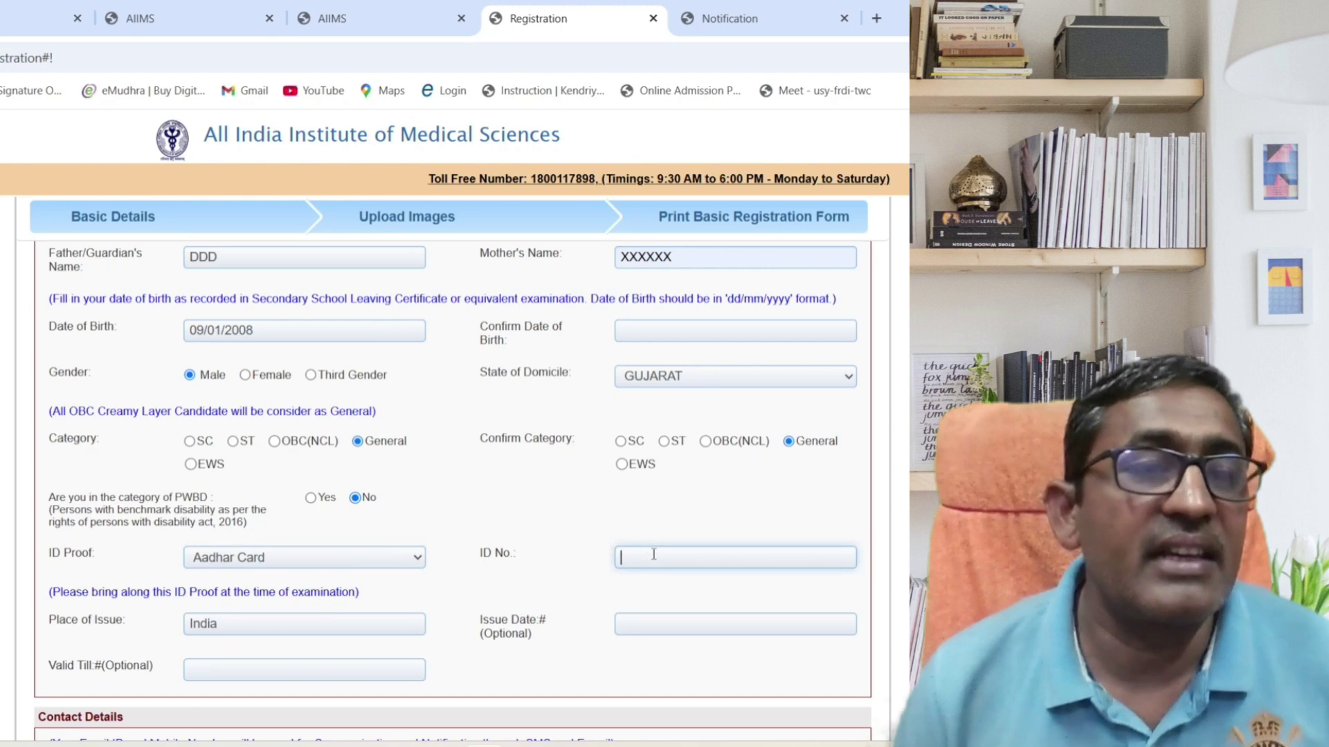
pyautogui.write('XXXXXX')
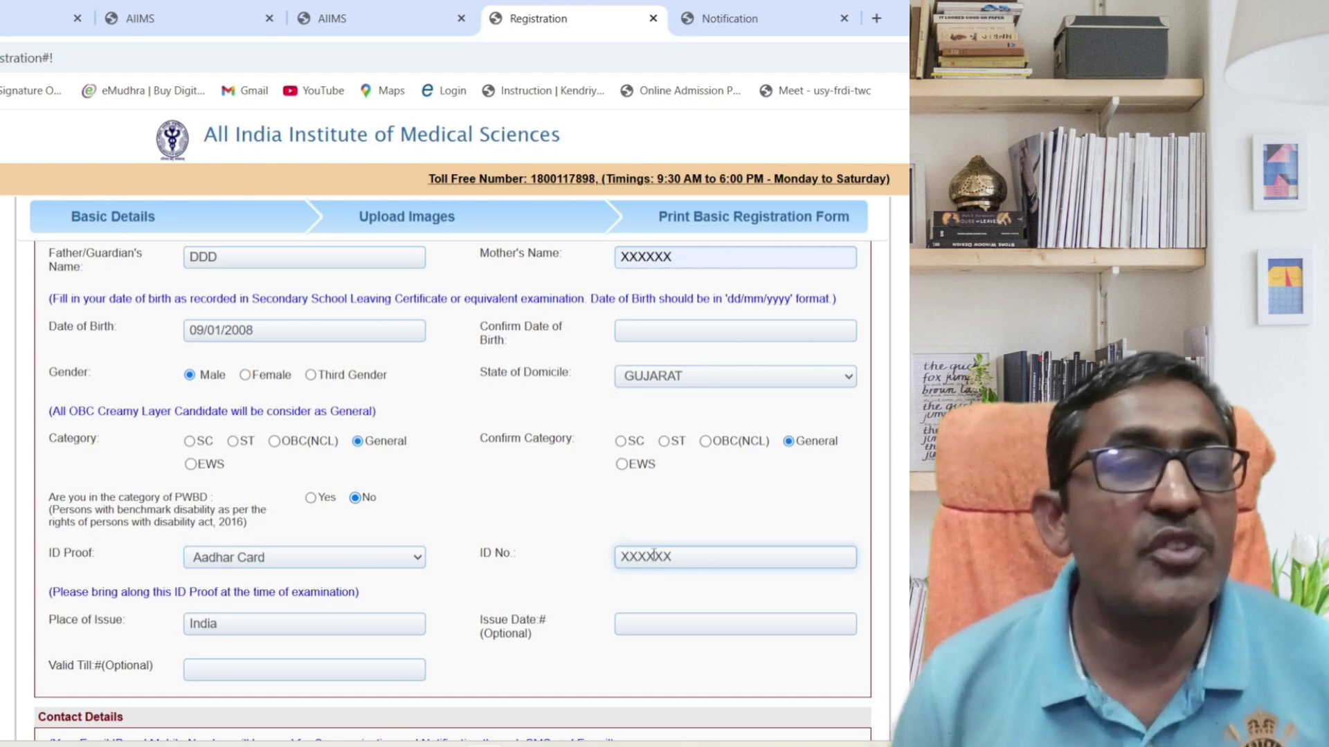
pyautogui.scroll(-4, 453, 484)
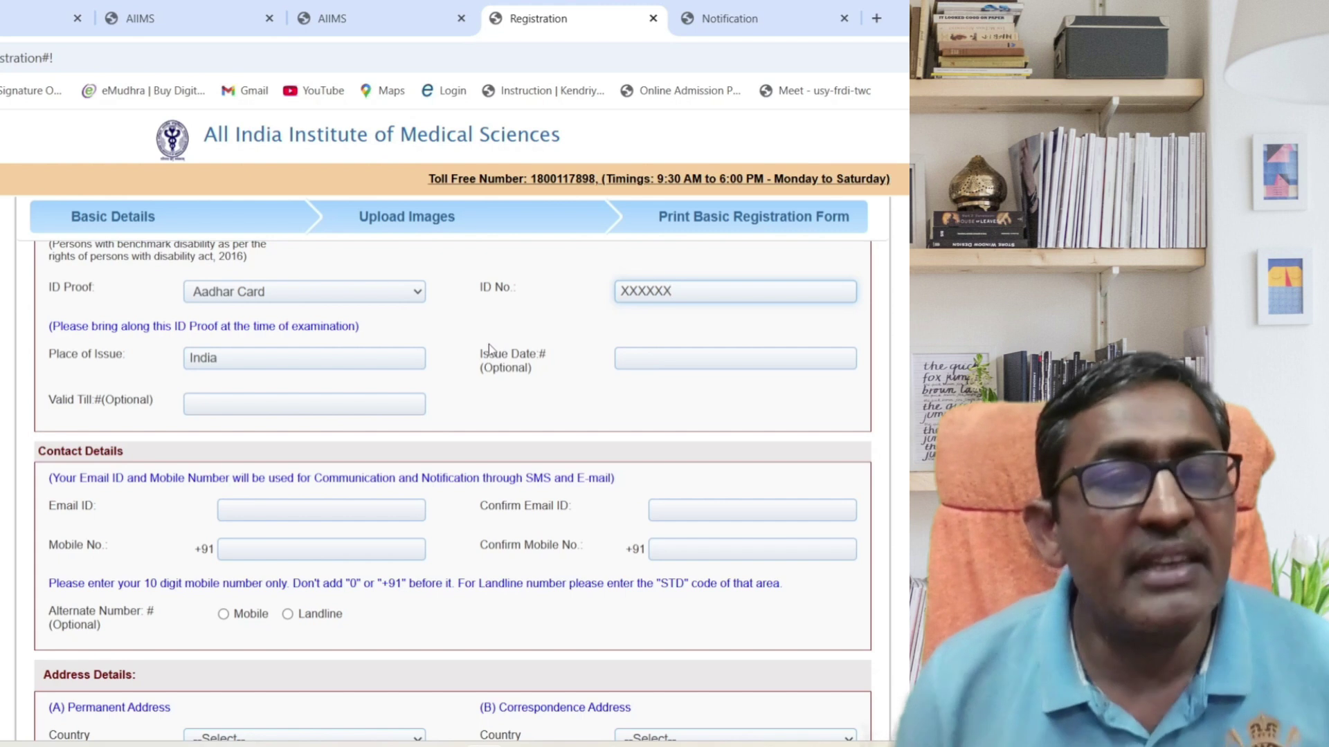
# Enter the contact e-mail address and retype it in Confirm Email ID.
pyautogui.click(275, 508)
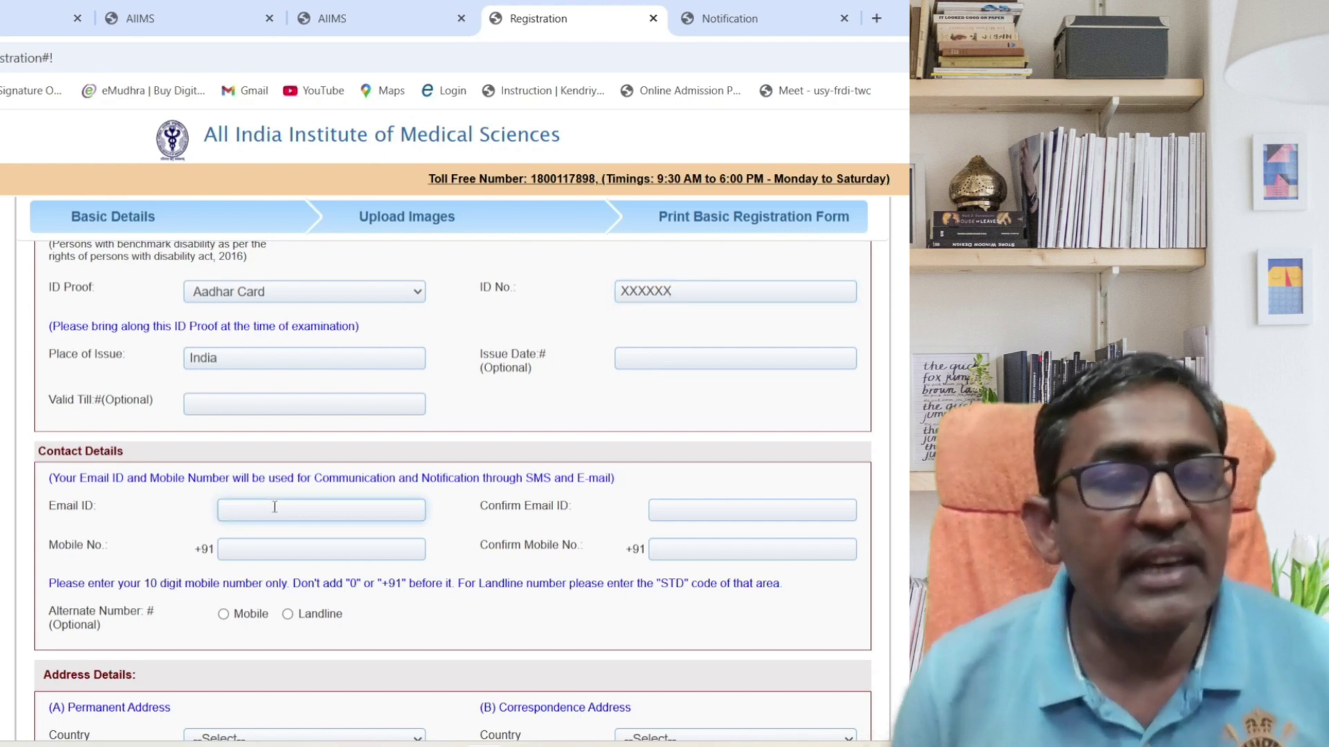
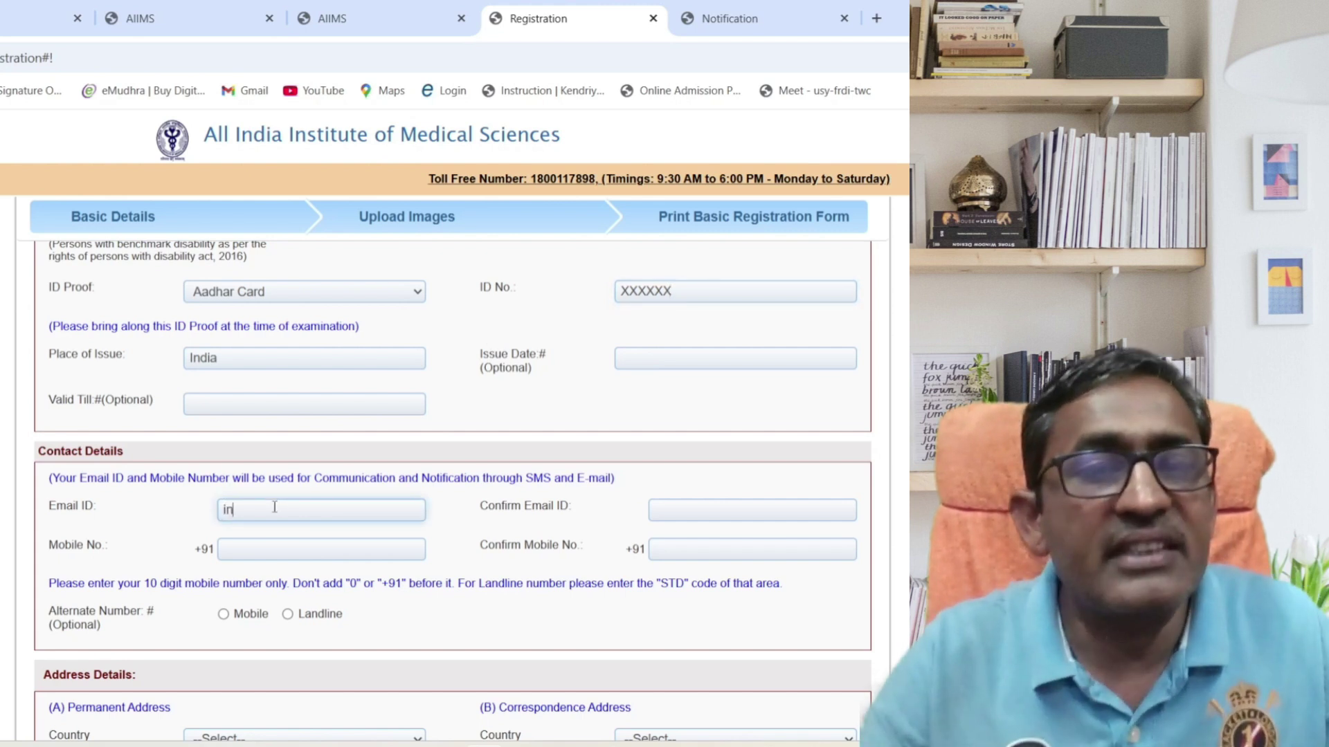
pyautogui.press('Tab')
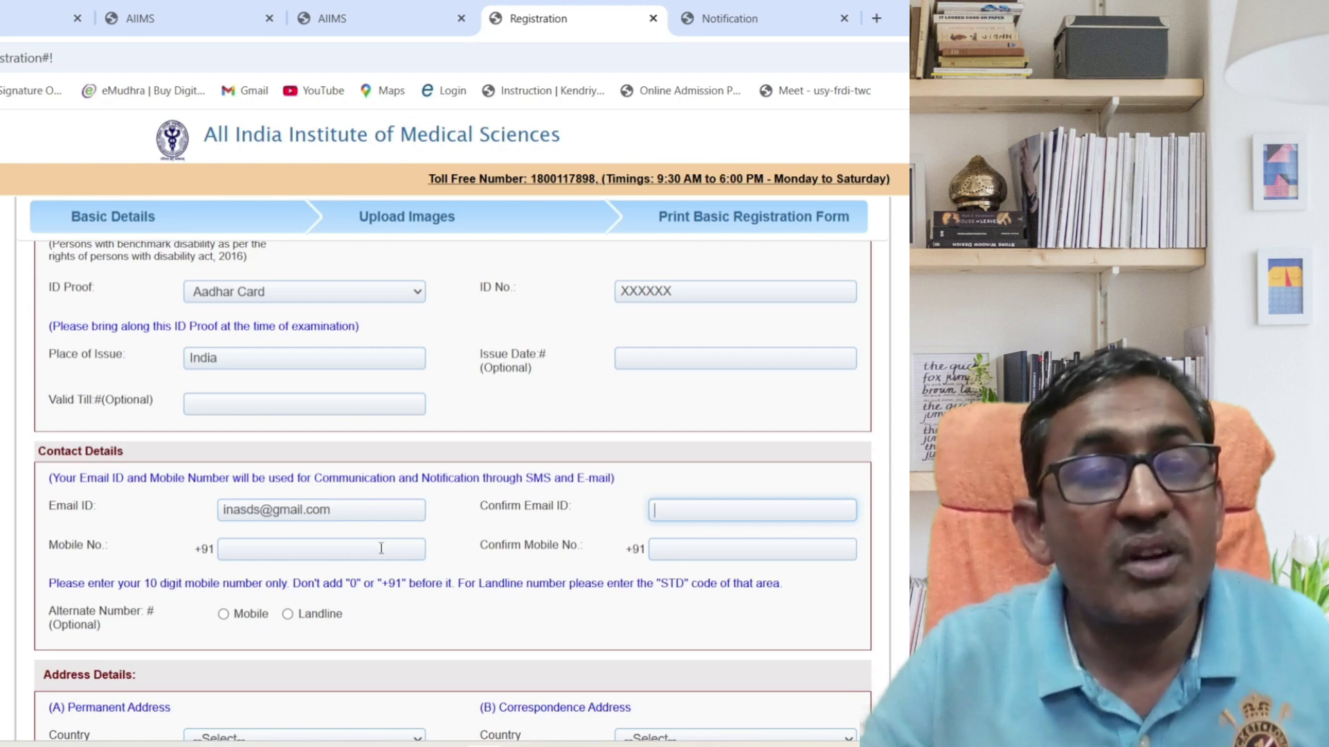
pyautogui.click(381, 549)
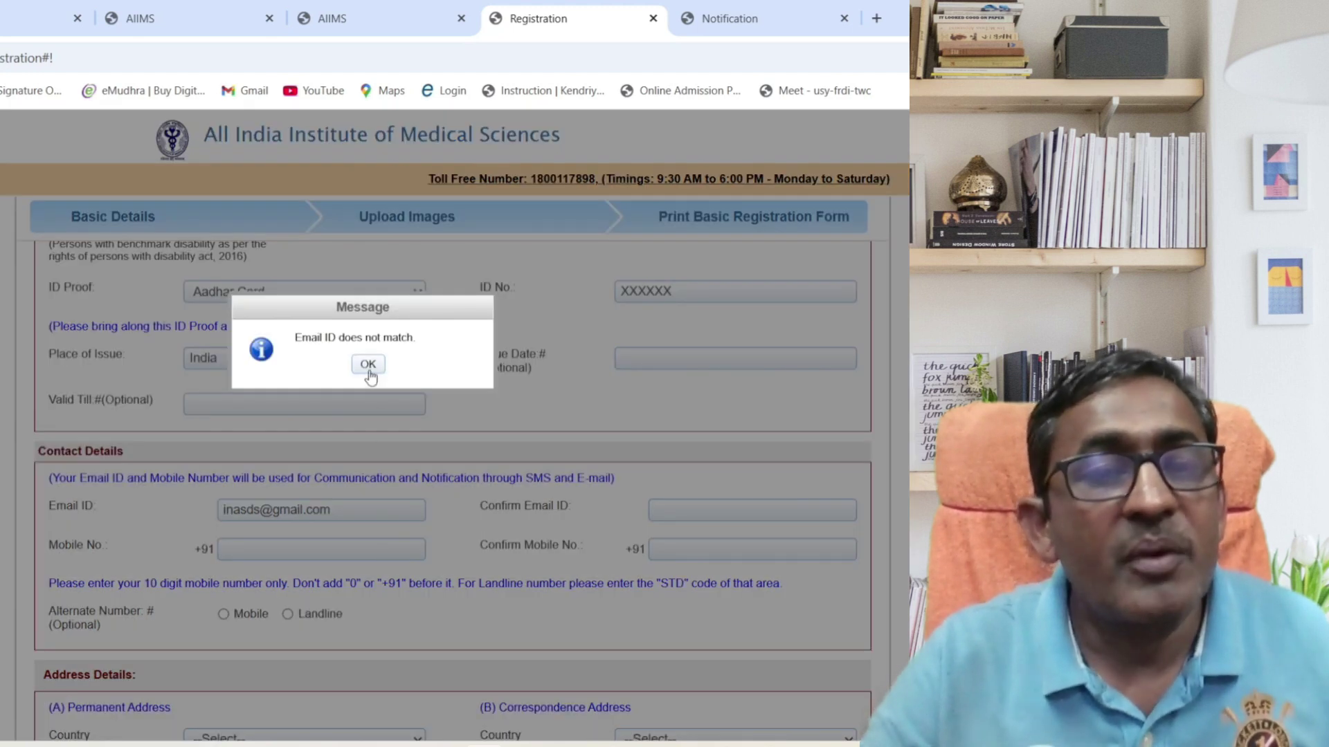
pyautogui.click(369, 366)
pyautogui.click(717, 513)
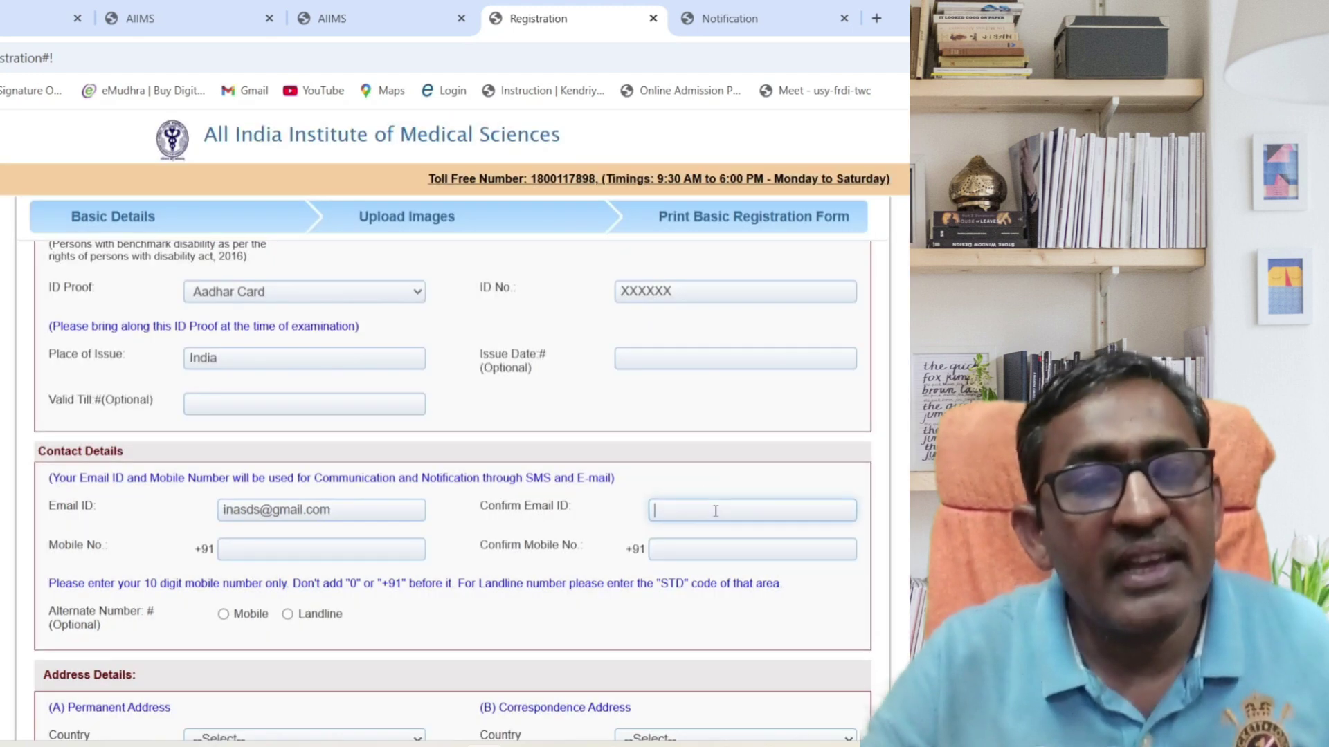
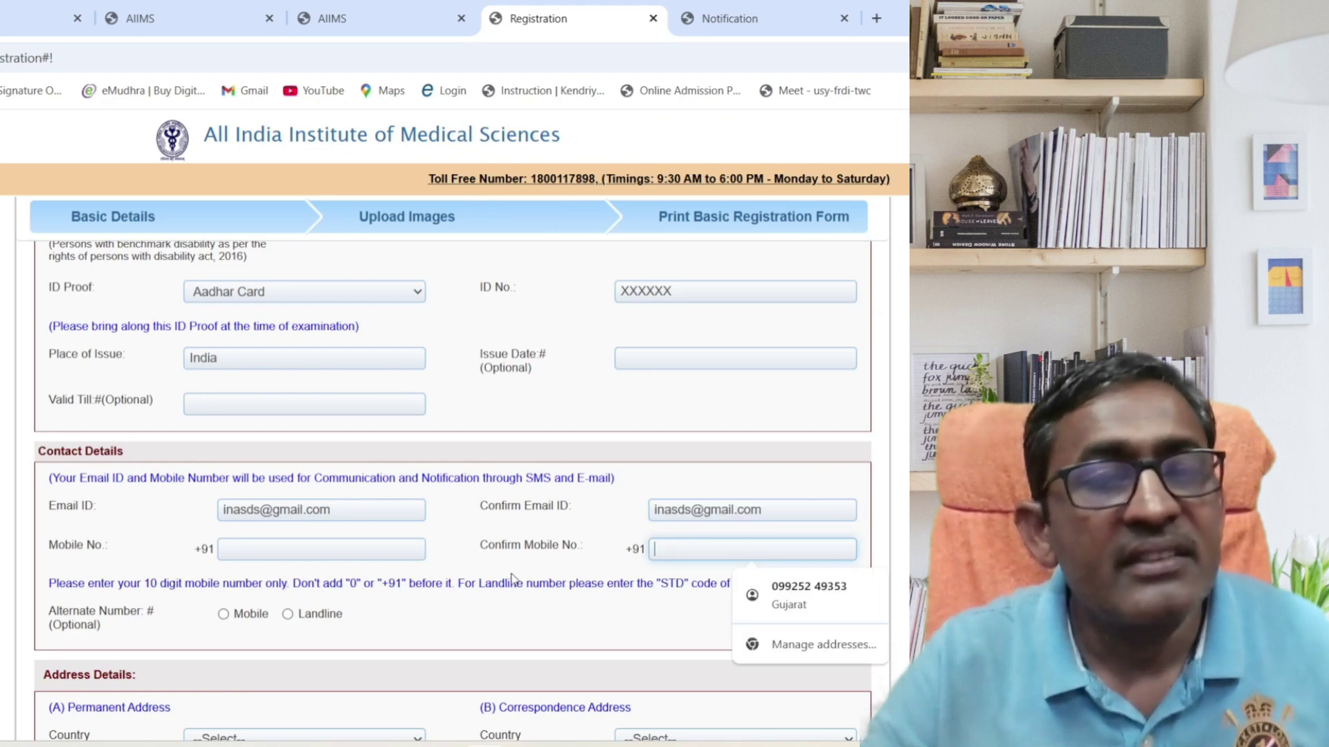
# Fill Mobile No. and Confirm Mobile No. with the saved mobile number.
pyautogui.click(512, 576)
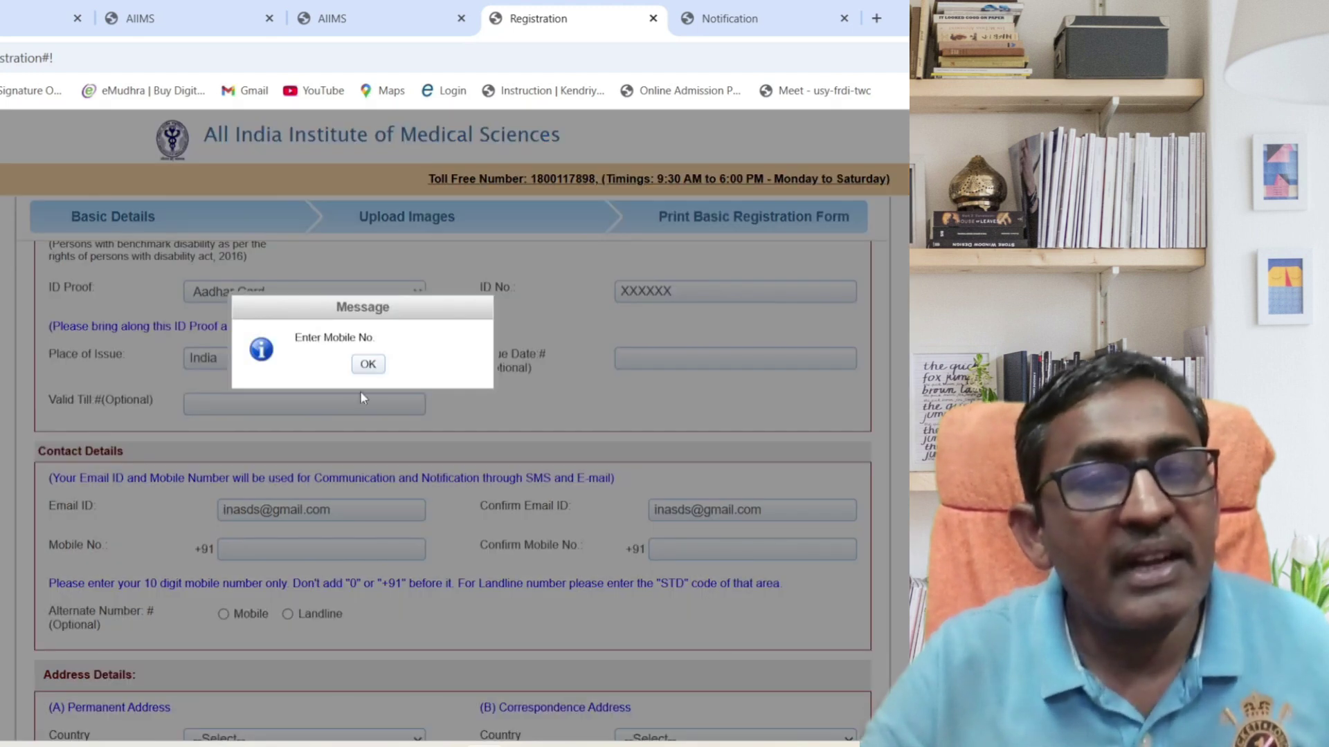
pyautogui.click(367, 364)
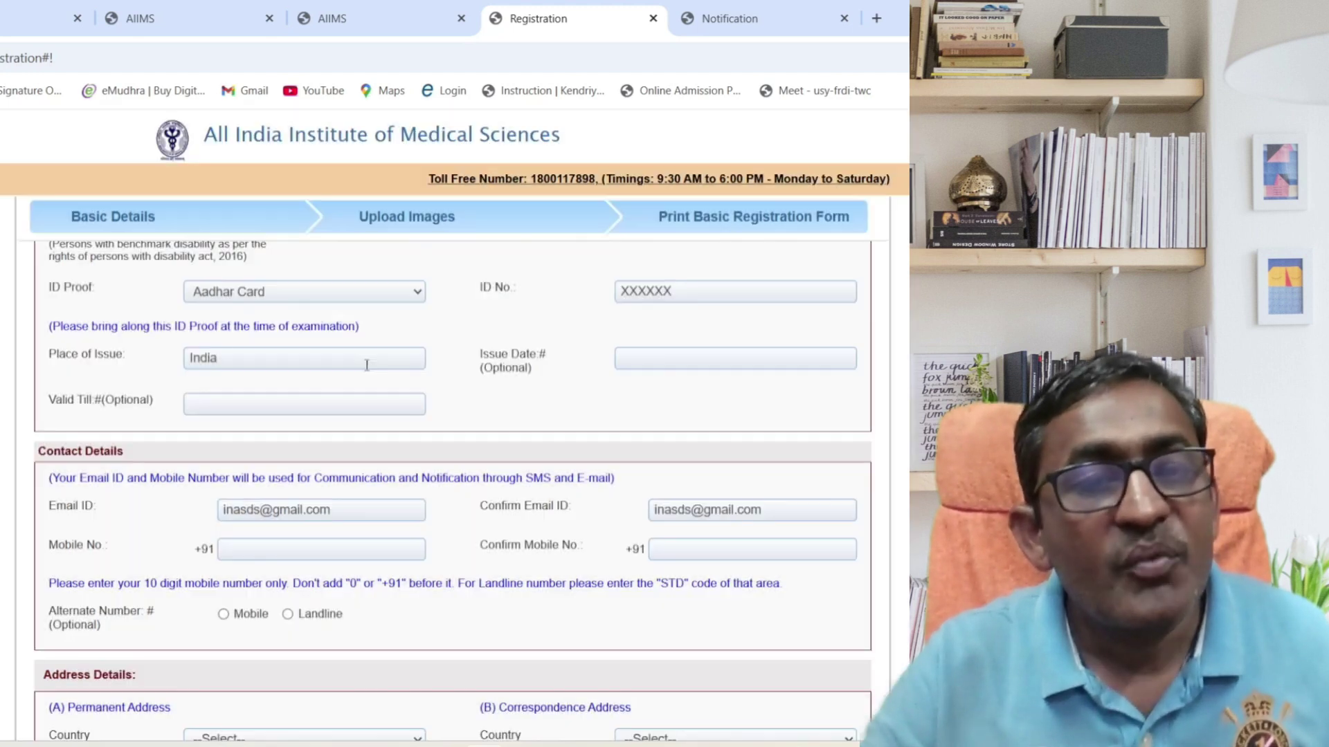
pyautogui.click(360, 551)
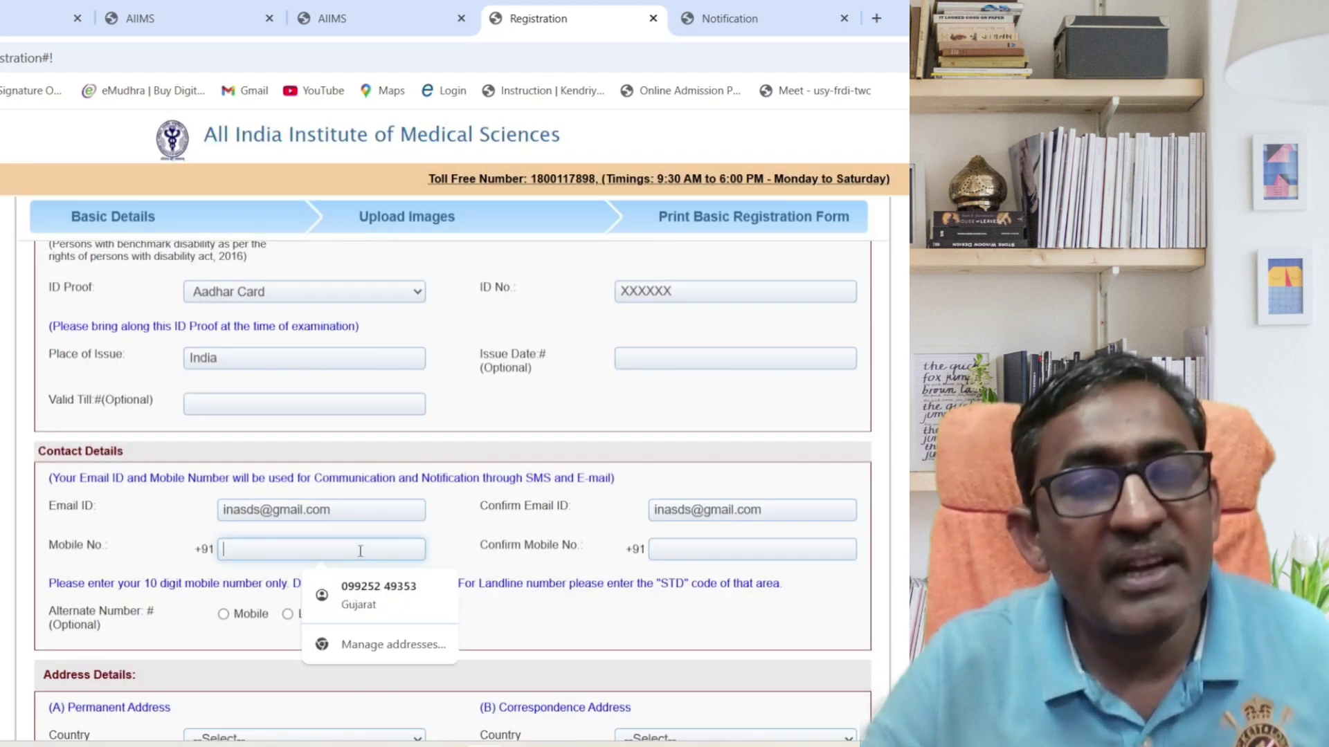
pyautogui.click(367, 591)
pyautogui.click(690, 547)
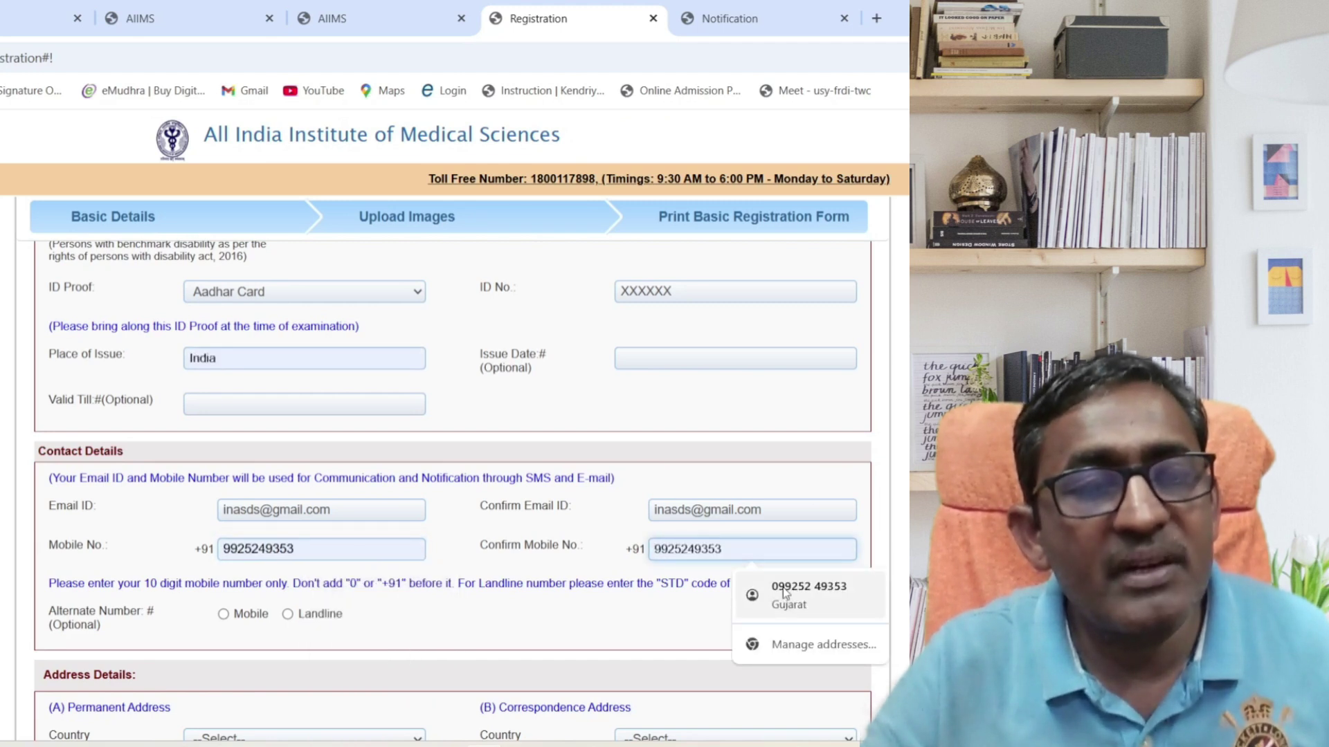
pyautogui.click(751, 588)
# Choose Mobile as the alternate number type and fill in the saved number.
pyautogui.click(225, 614)
pyautogui.click(679, 614)
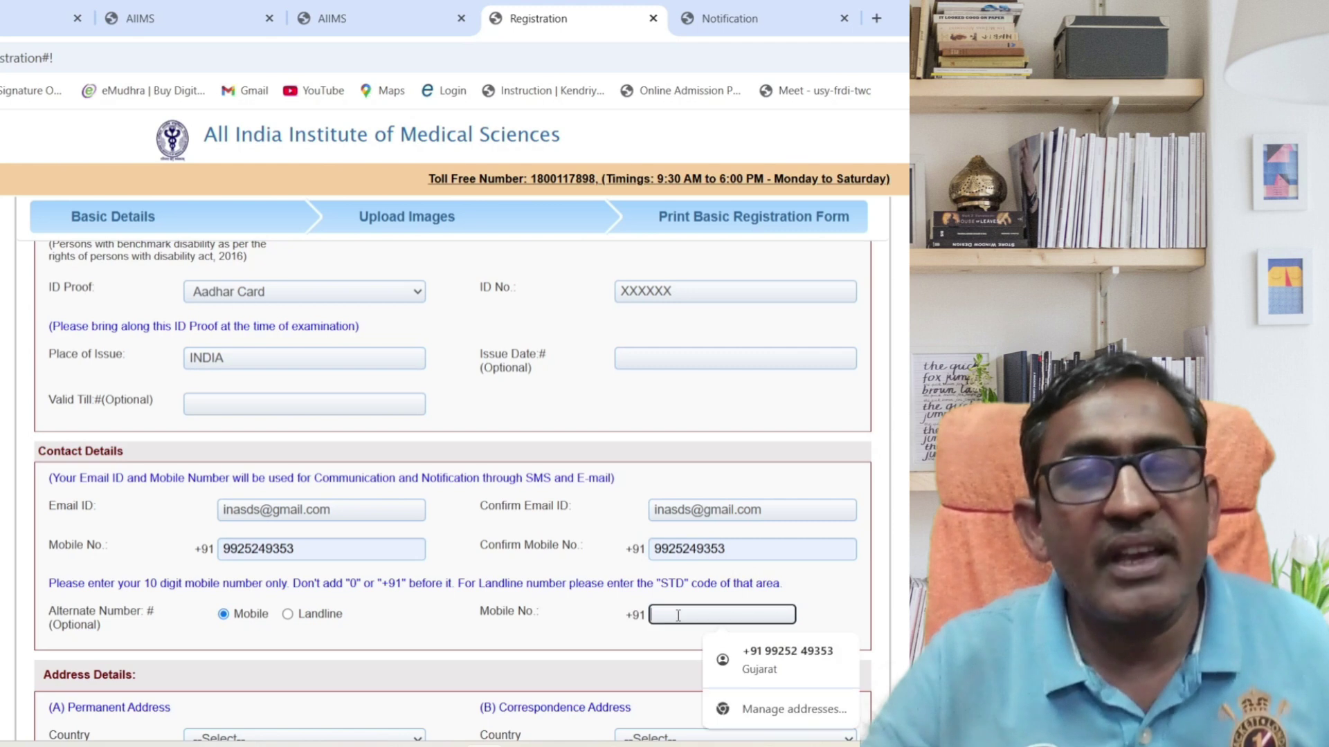
pyautogui.click(771, 655)
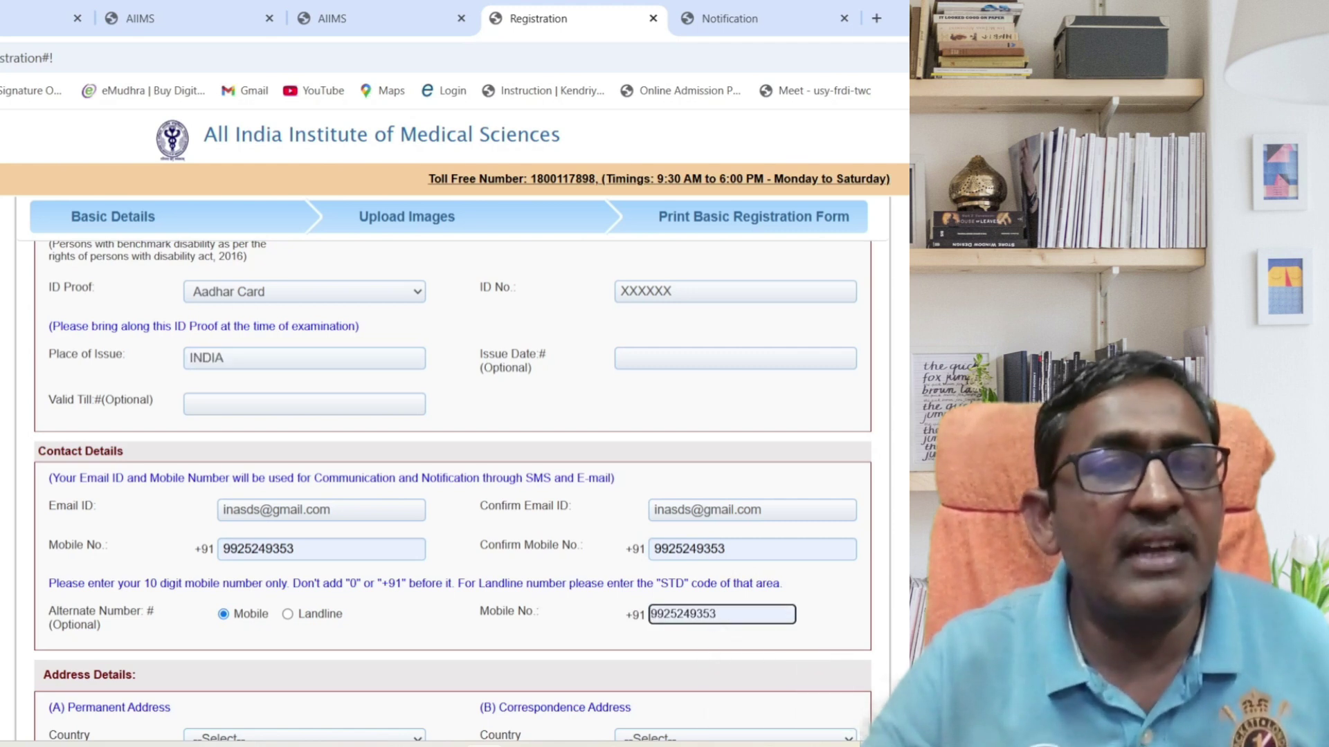
# Set the permanent address country to India and pick the only available city.
pyautogui.scroll(-5, 453, 495)
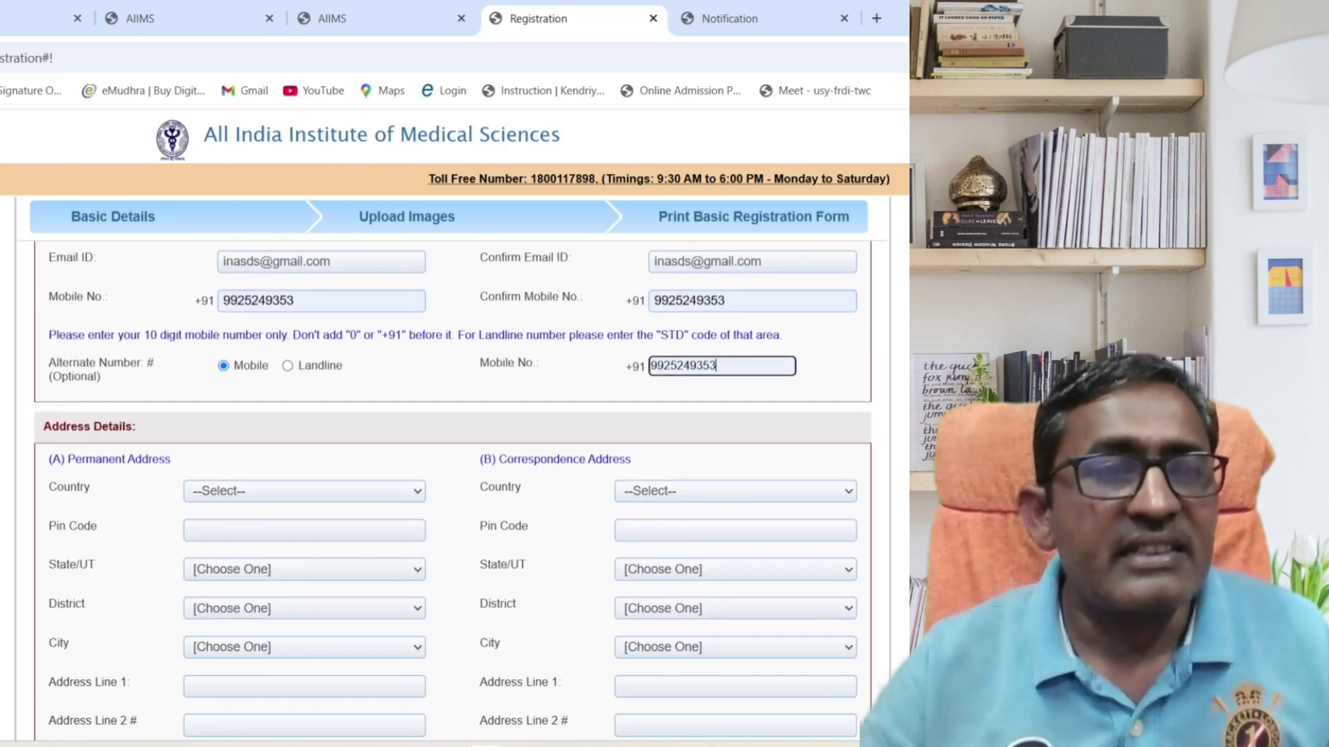
pyautogui.scroll(-1, 453, 494)
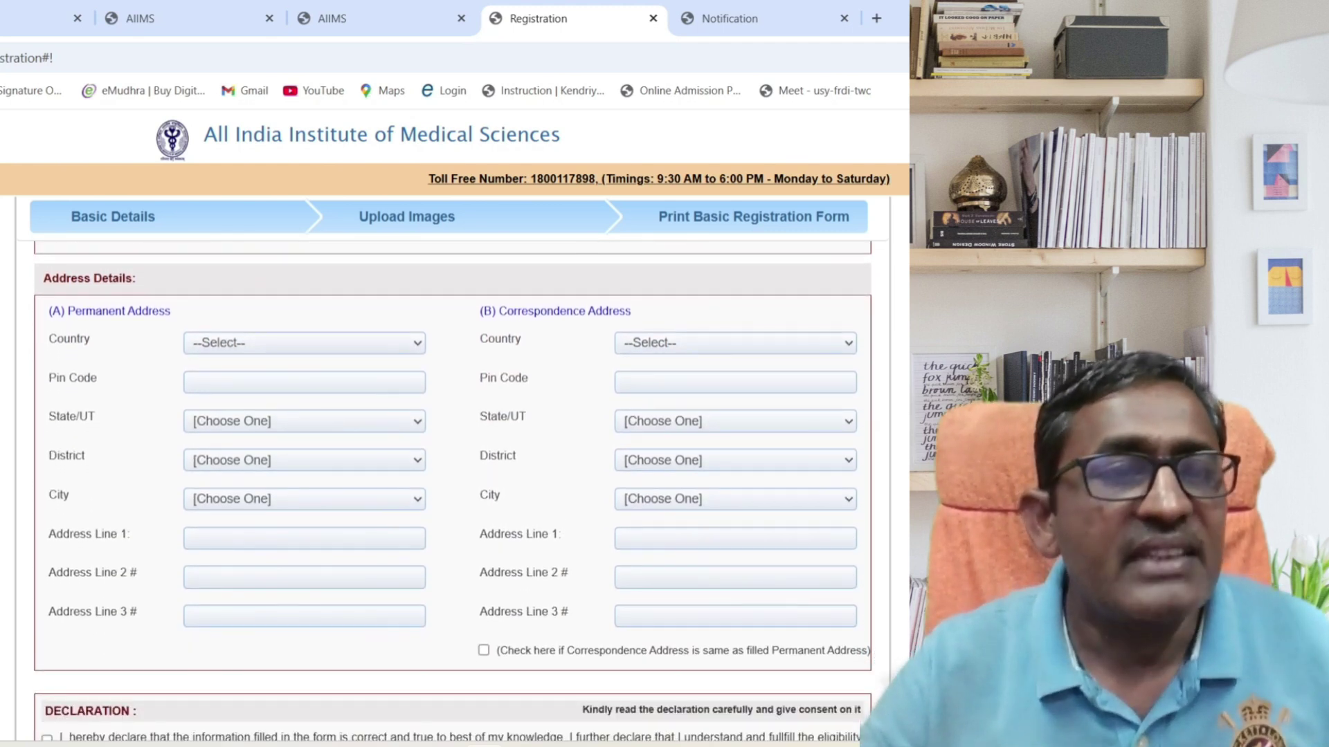
pyautogui.click(265, 346)
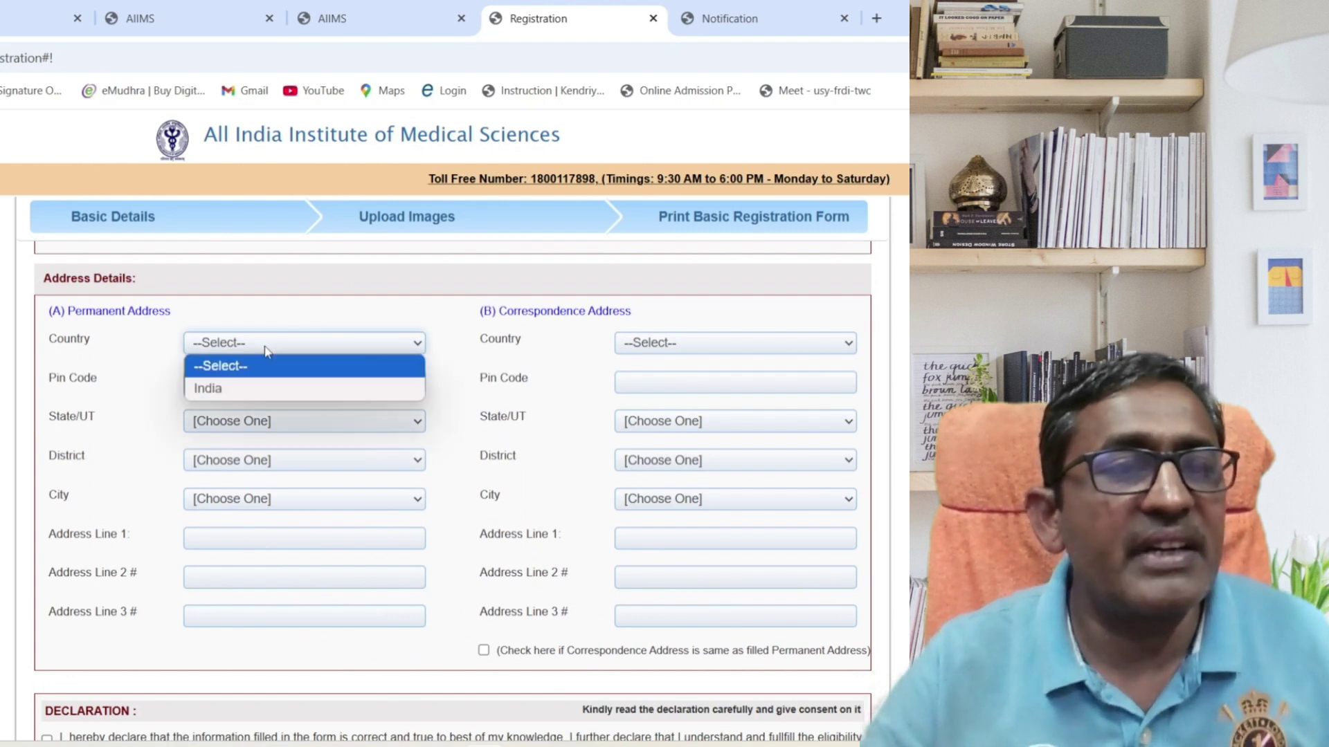
pyautogui.click(262, 393)
pyautogui.click(265, 508)
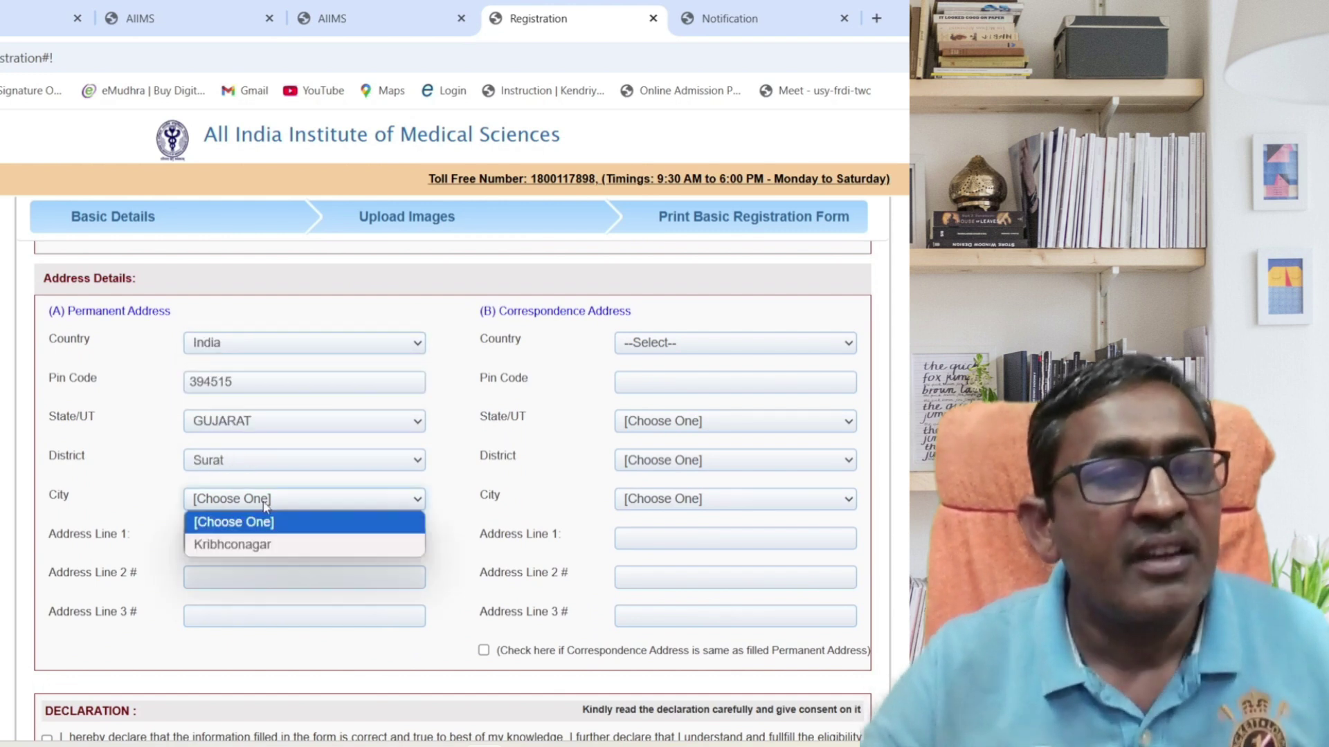
pyautogui.click(265, 545)
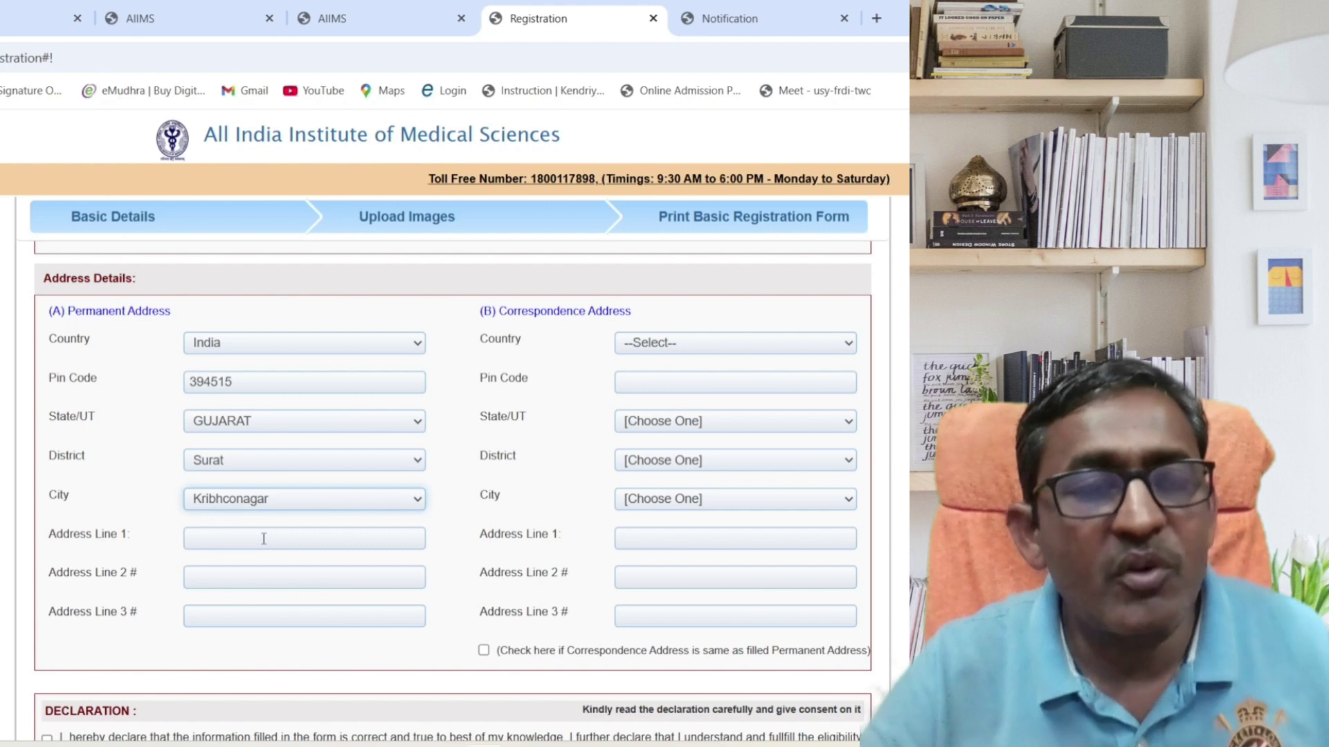
# Fill the permanent address lines and mark the correspondence address as same as permanent.
pyautogui.click(264, 538)
pyautogui.write('SFDSG')
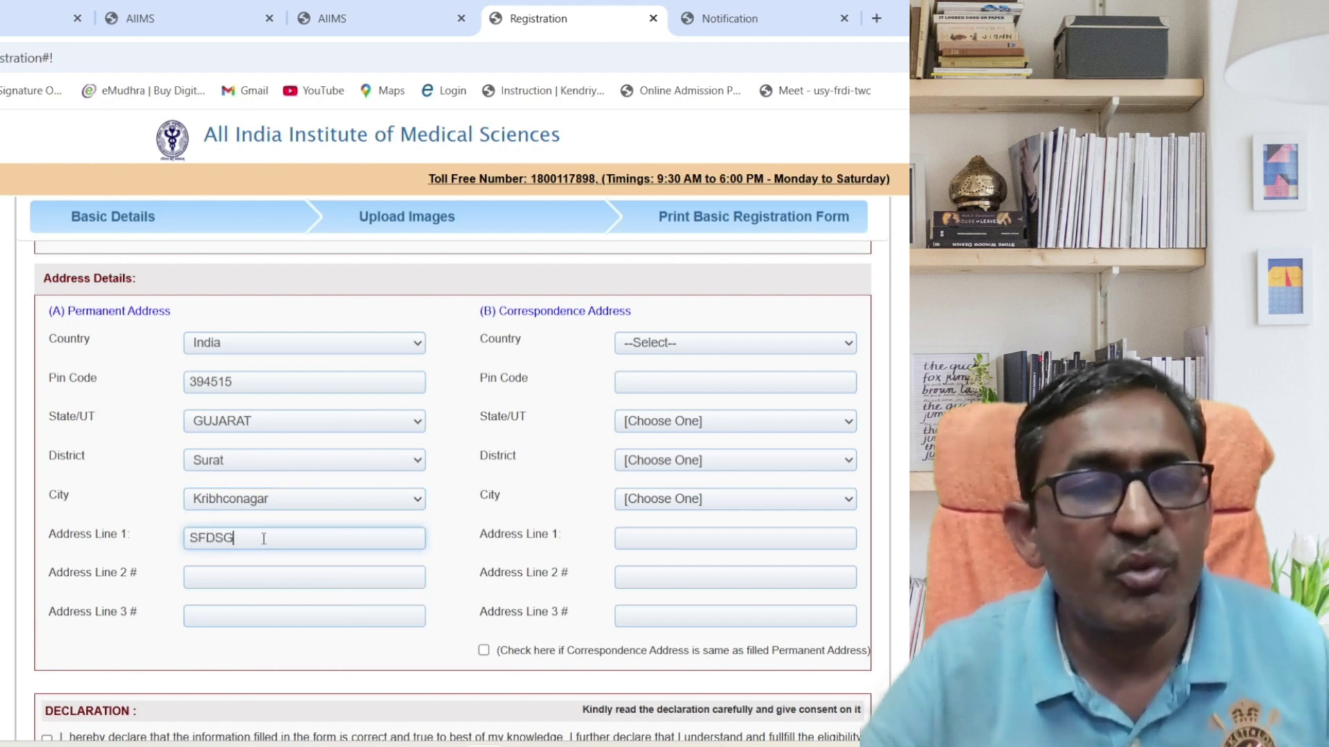
pyautogui.click(256, 573)
pyautogui.write('ZDD')
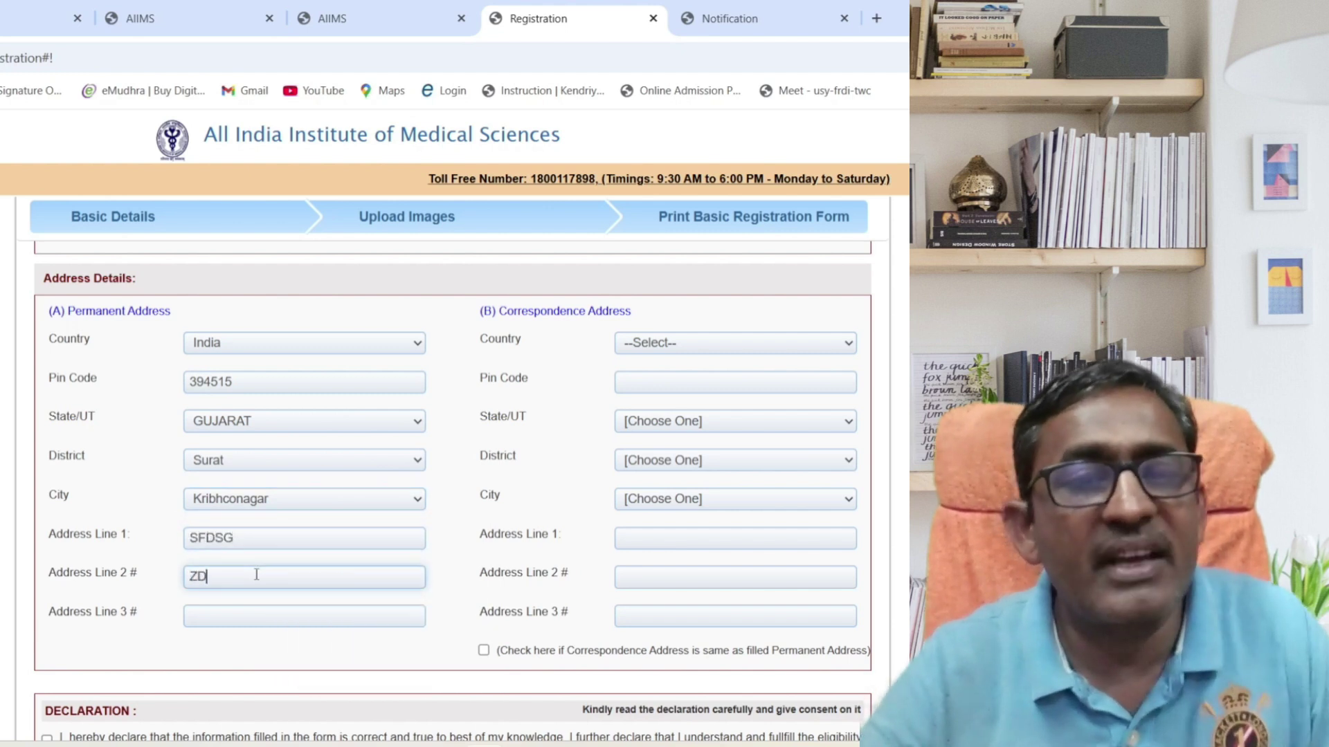
pyautogui.click(250, 617)
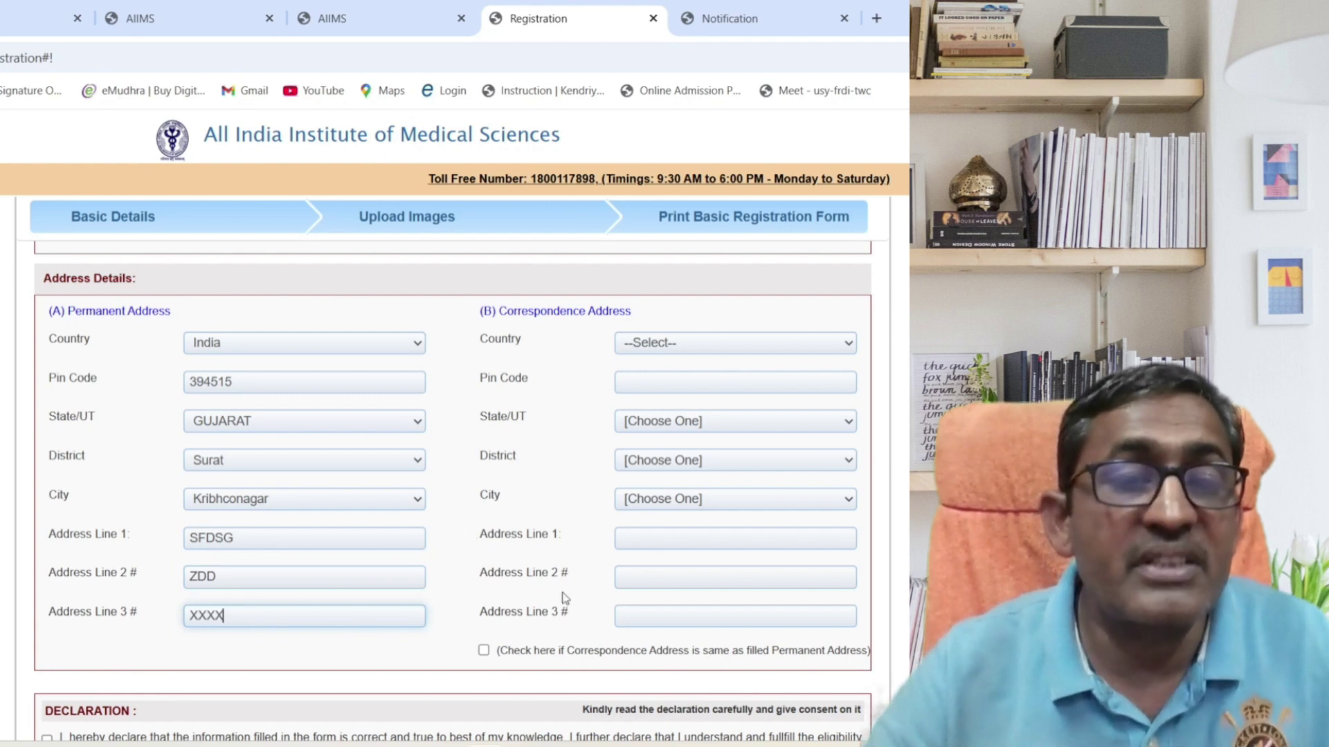
pyautogui.click(484, 650)
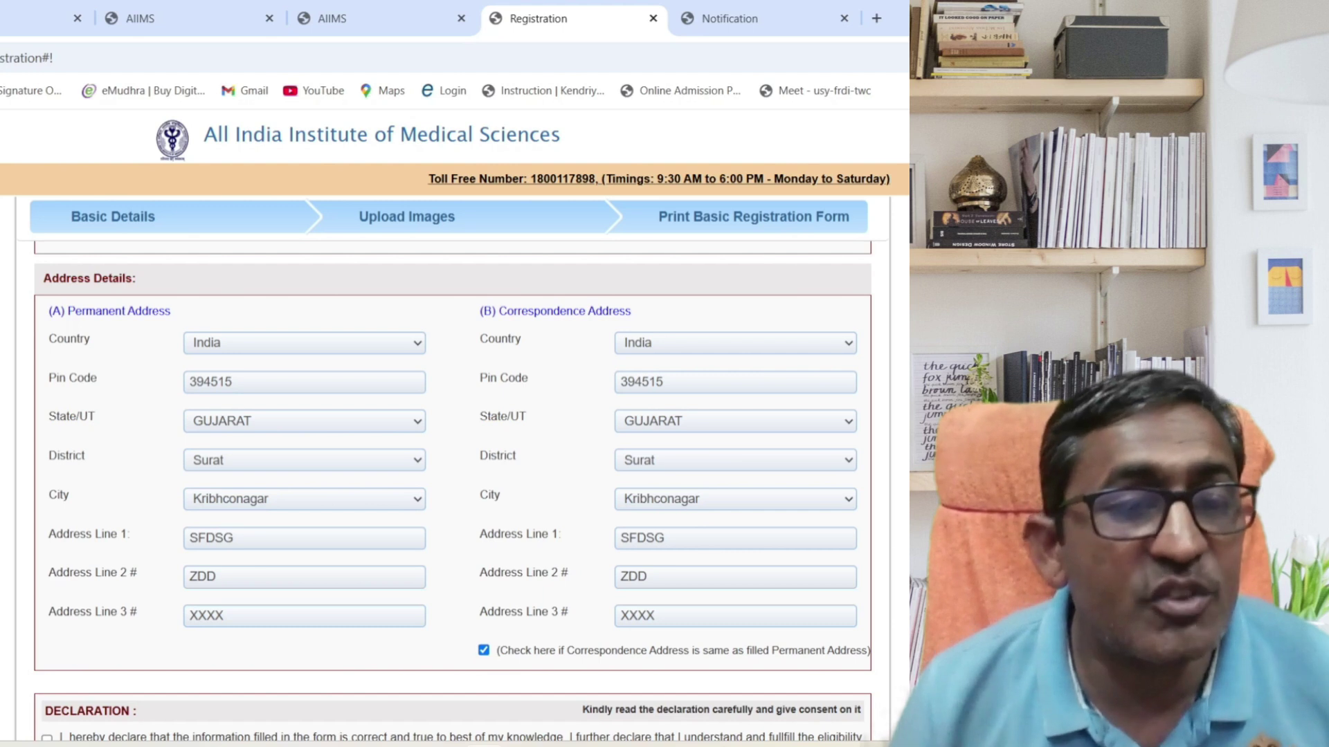
pyautogui.scroll(-2, 453, 450)
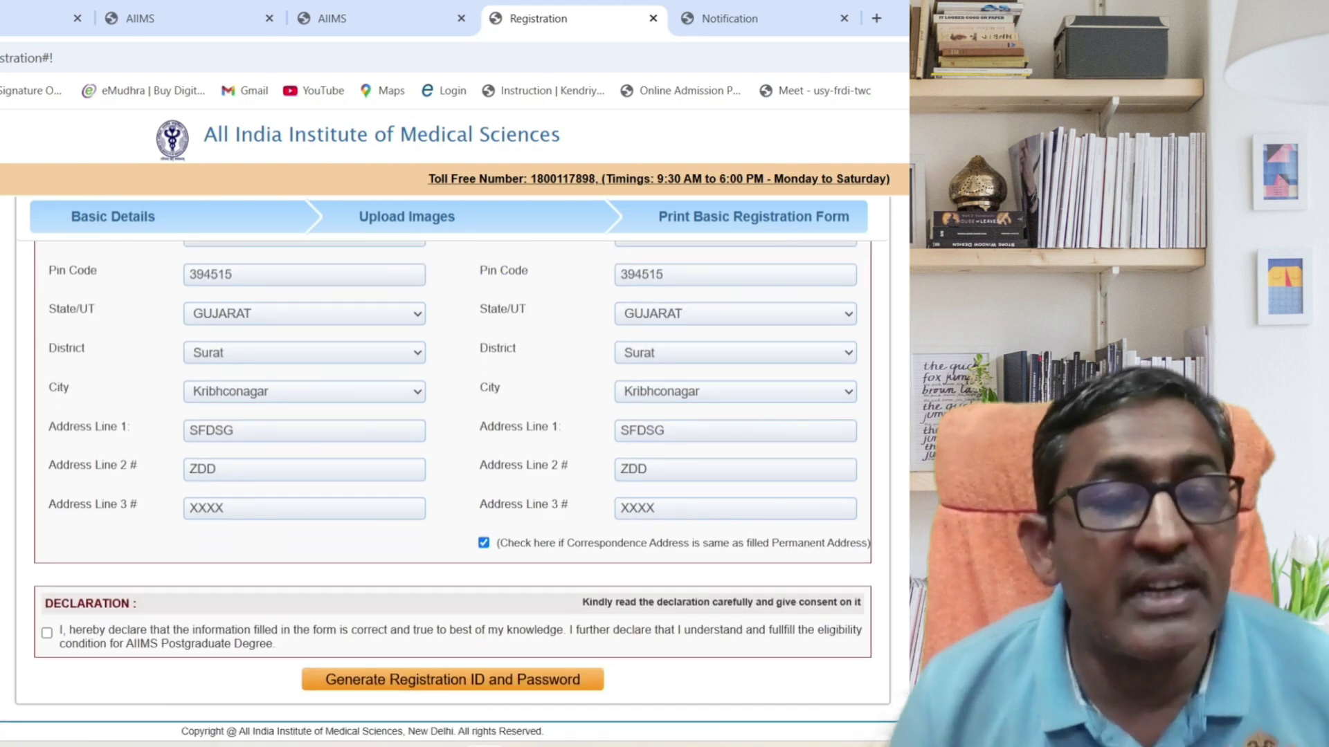
# Accept the declaration, generate the registration ID and password, and acknowledge the issued ID.
pyautogui.click(47, 633)
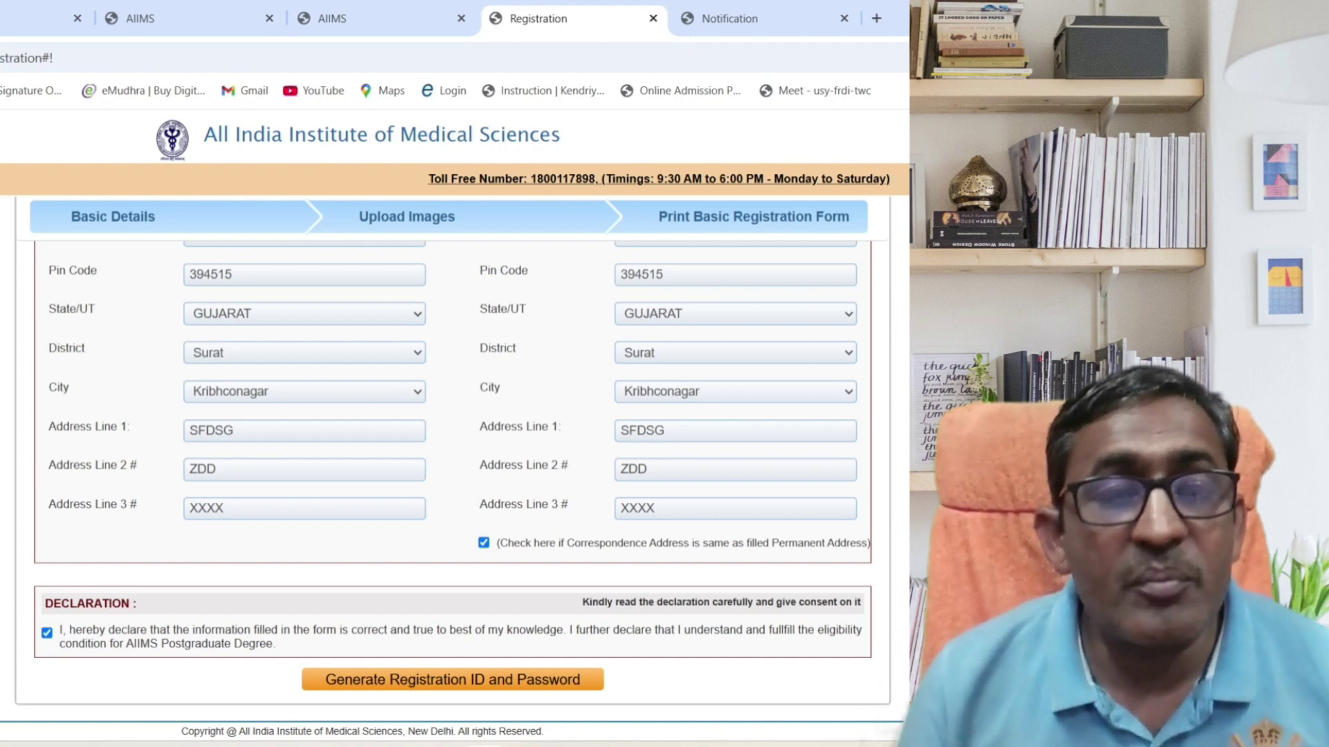
pyautogui.scroll(8, 452, 485)
pyautogui.scroll(-8, 453, 485)
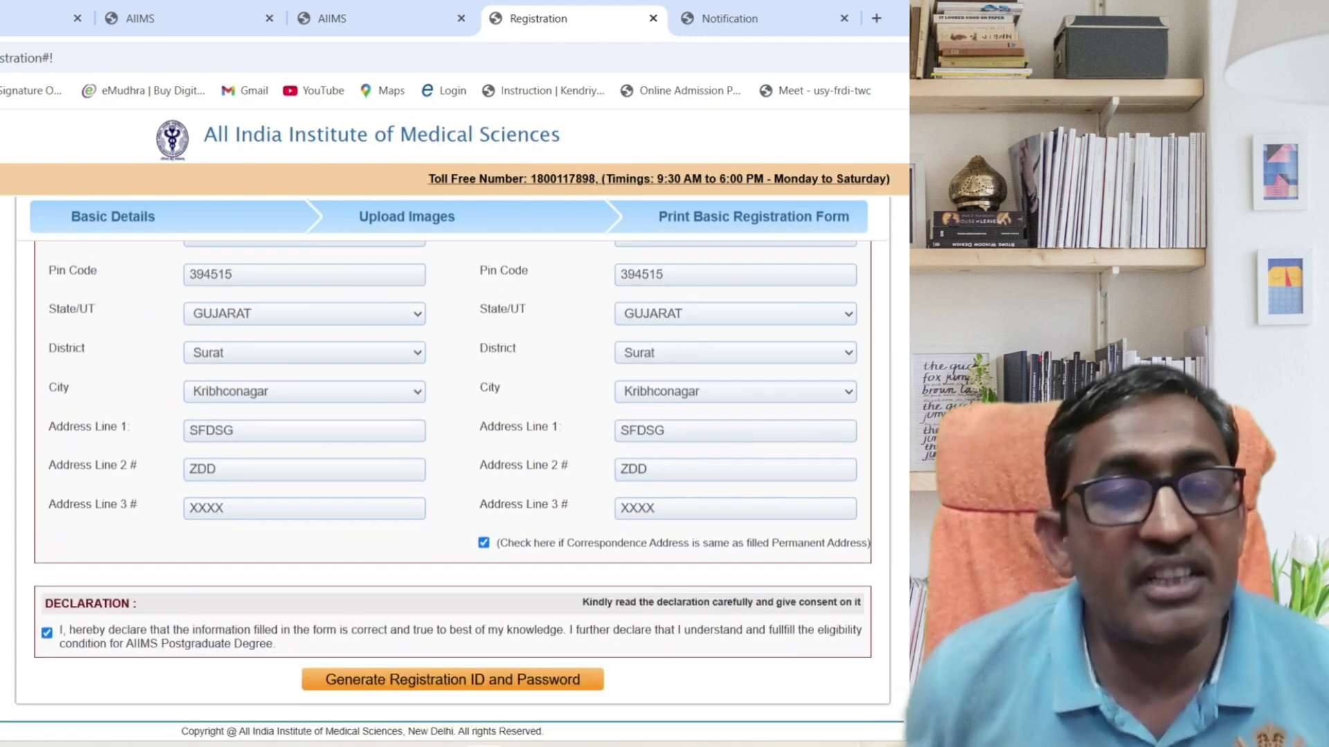
pyautogui.click(441, 685)
pyautogui.moveTo(241, 339); pyautogui.dragTo(485, 338)
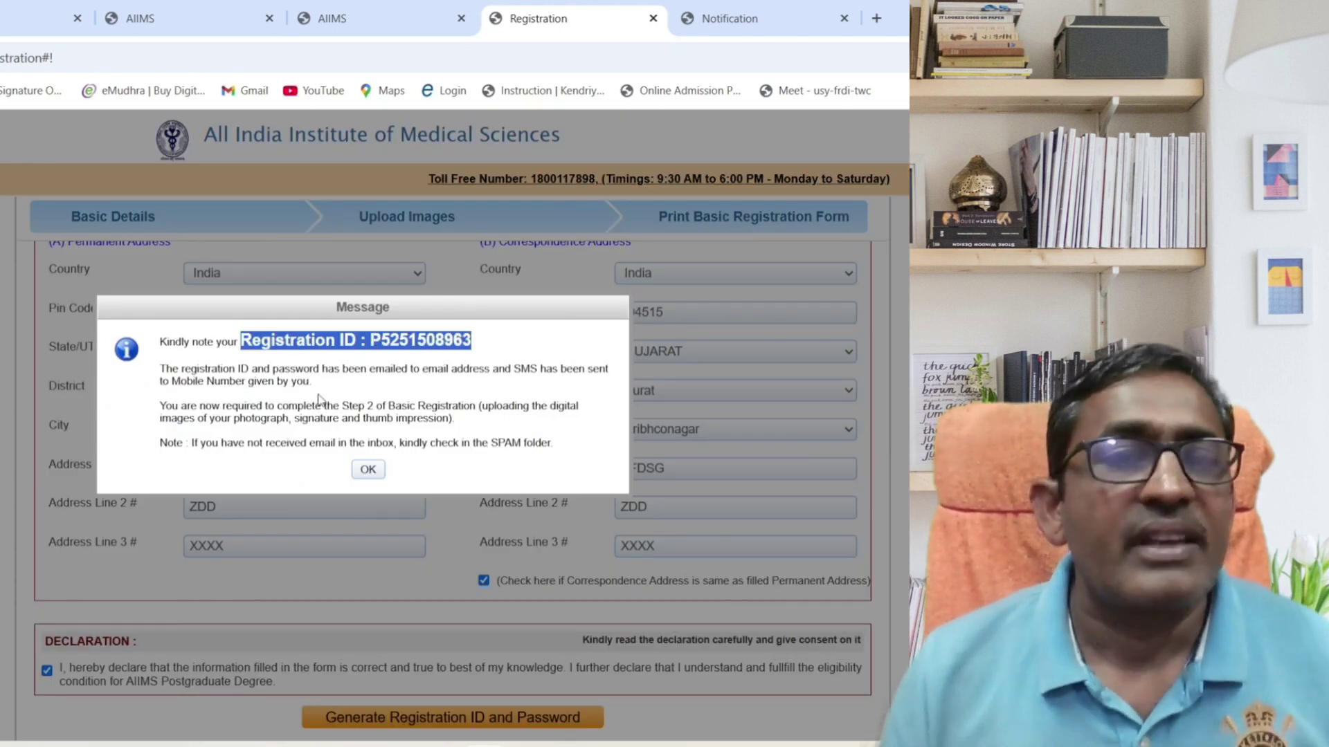
pyautogui.click(368, 468)
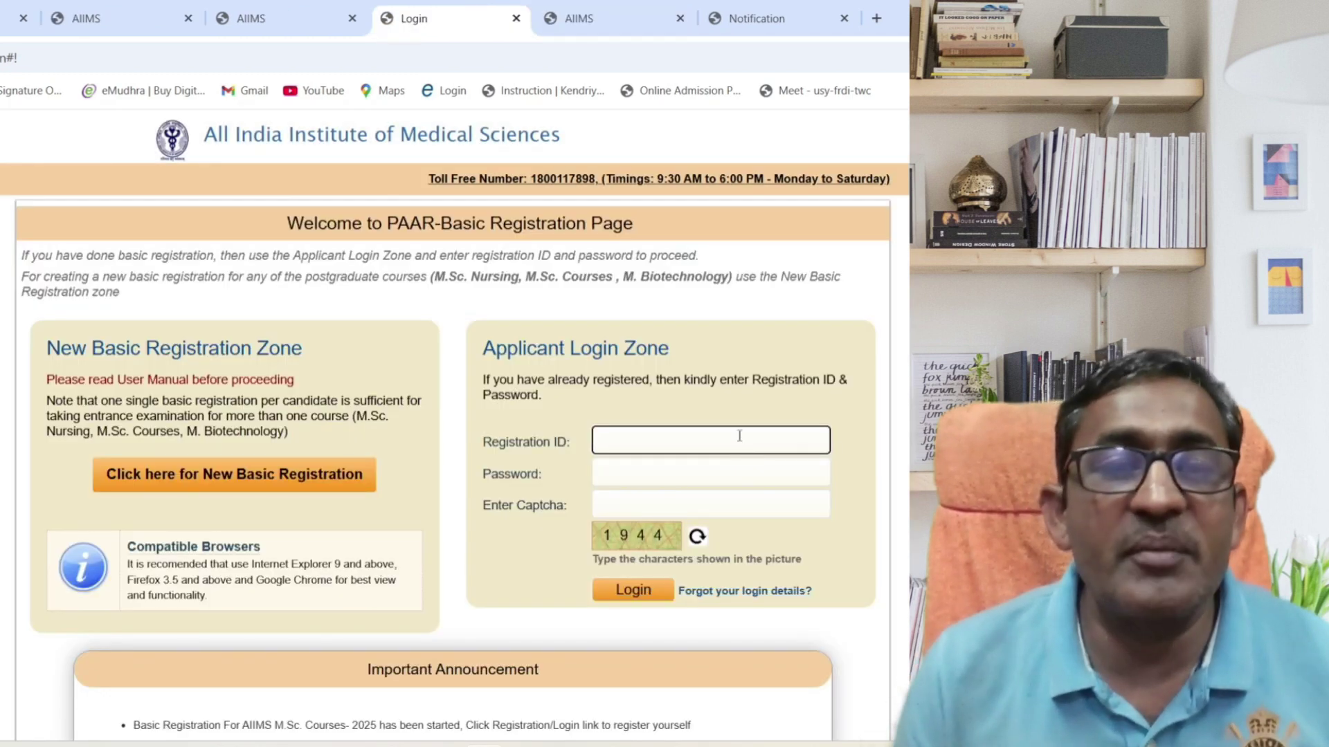
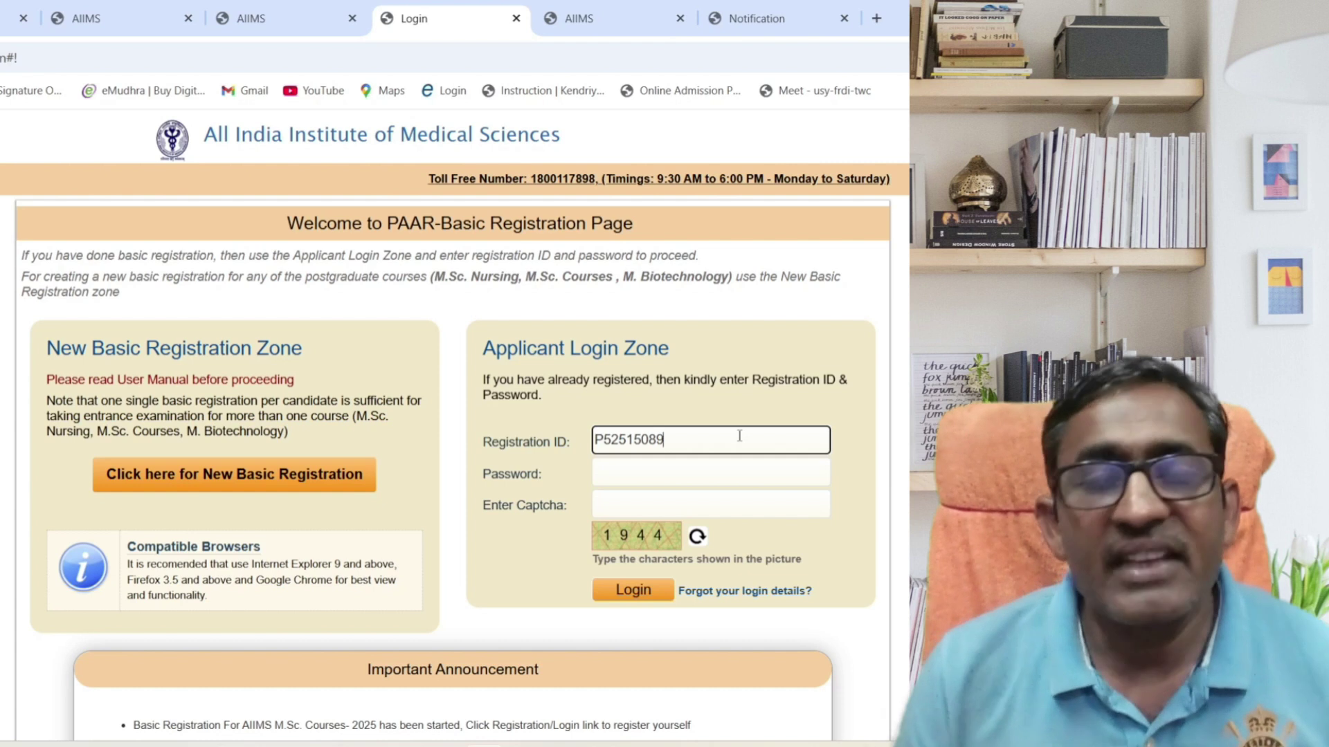
# Log in with the new registration ID, the account password and the displayed captcha.
pyautogui.click(694, 476)
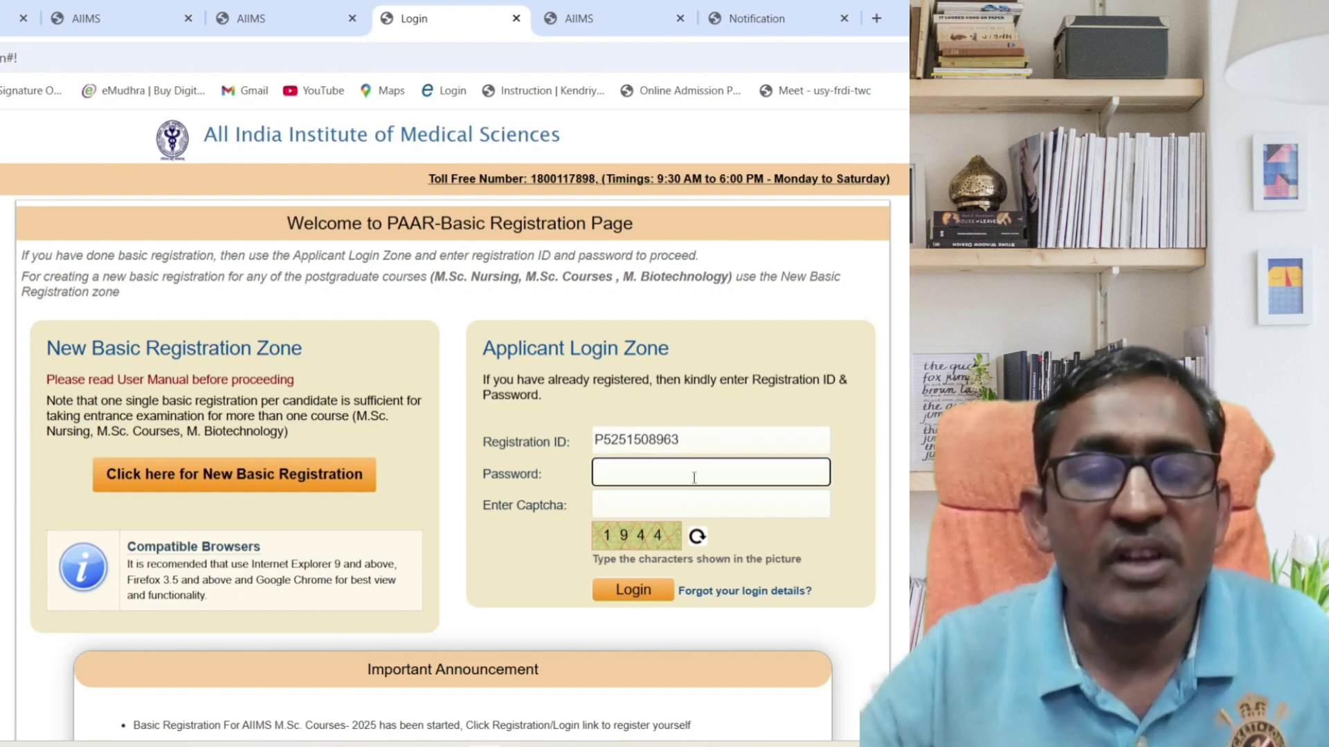
pyautogui.write('******')
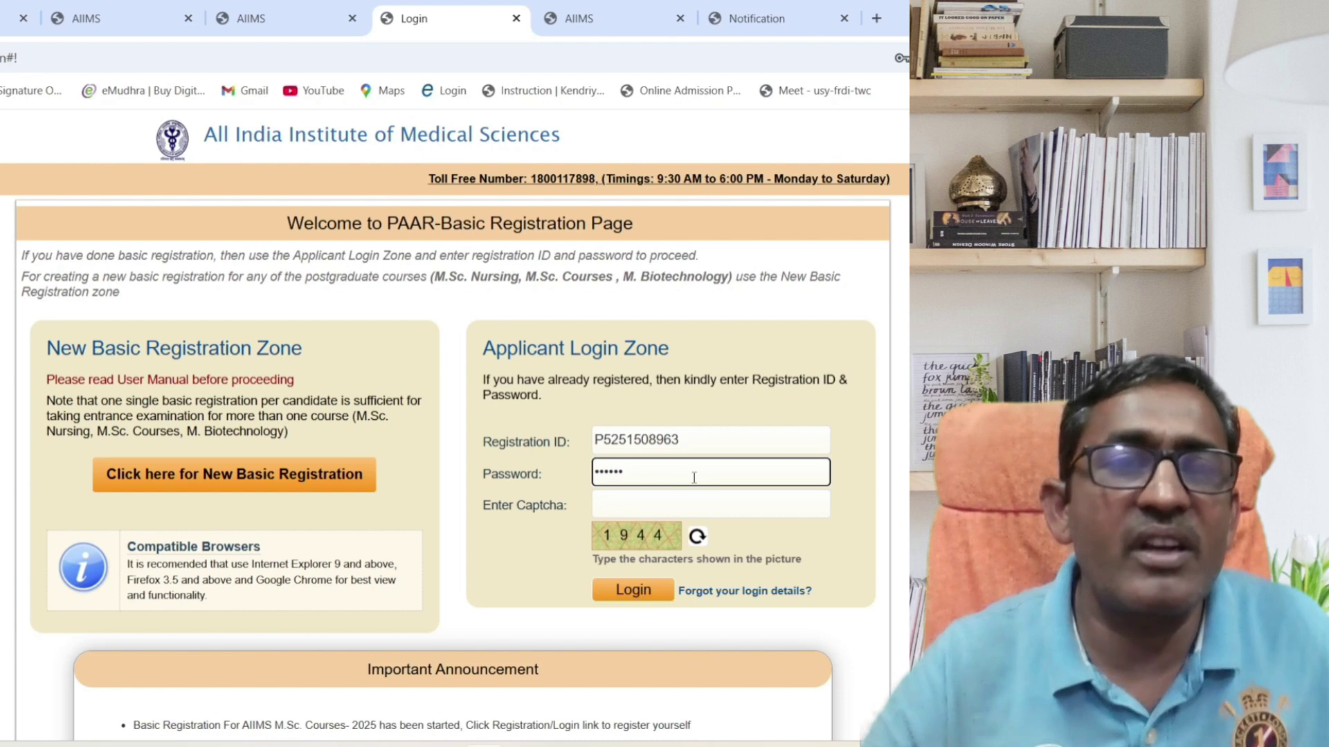
pyautogui.press('Tab')
pyautogui.write('1944')
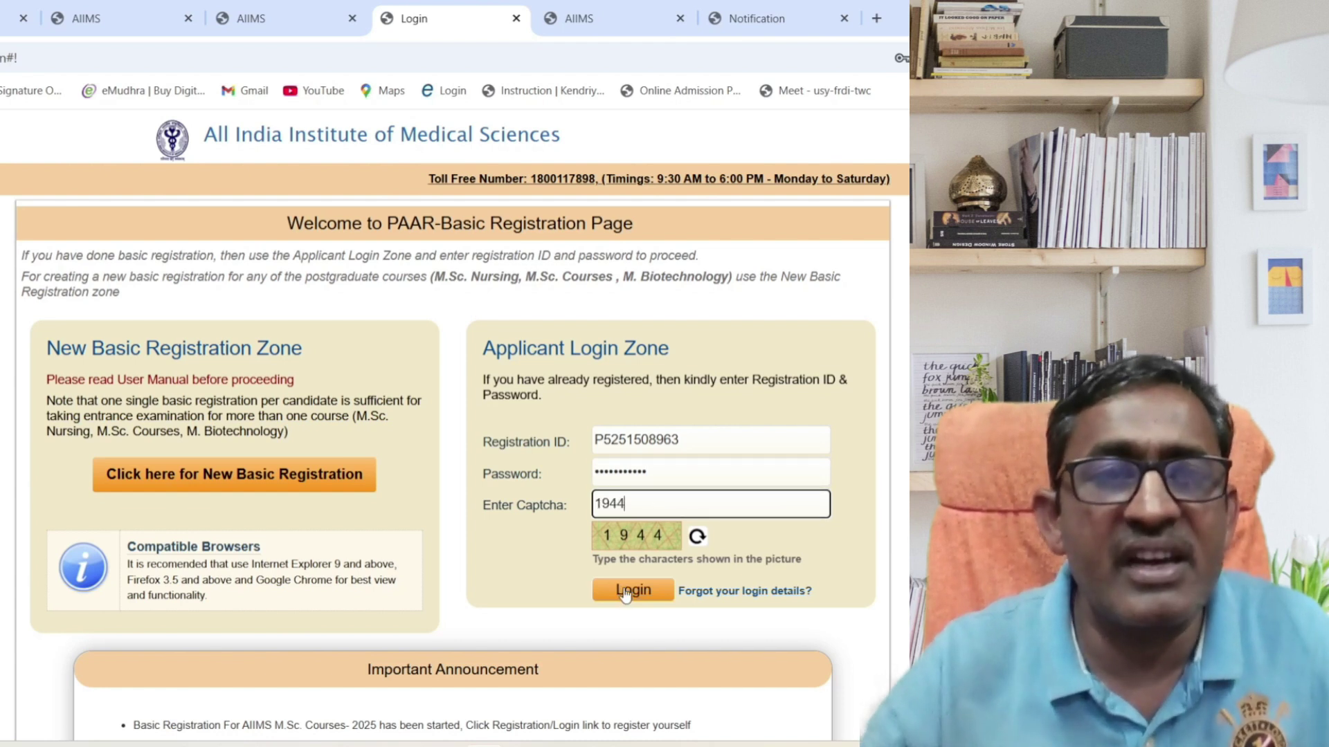
pyautogui.click(626, 592)
# Open the Incomplete Upload Images step from the Due Steps list.
pyautogui.scroll(-4, 453, 484)
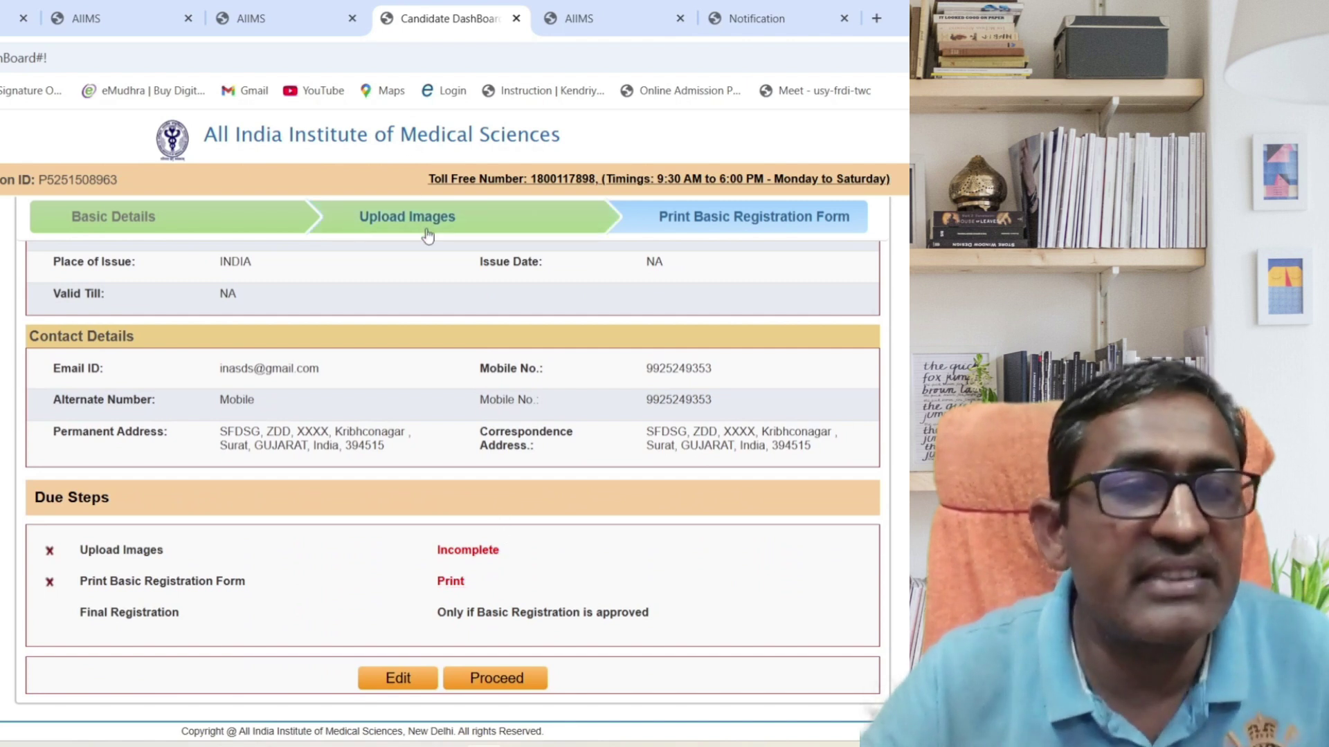
pyautogui.scroll(4, 427, 231)
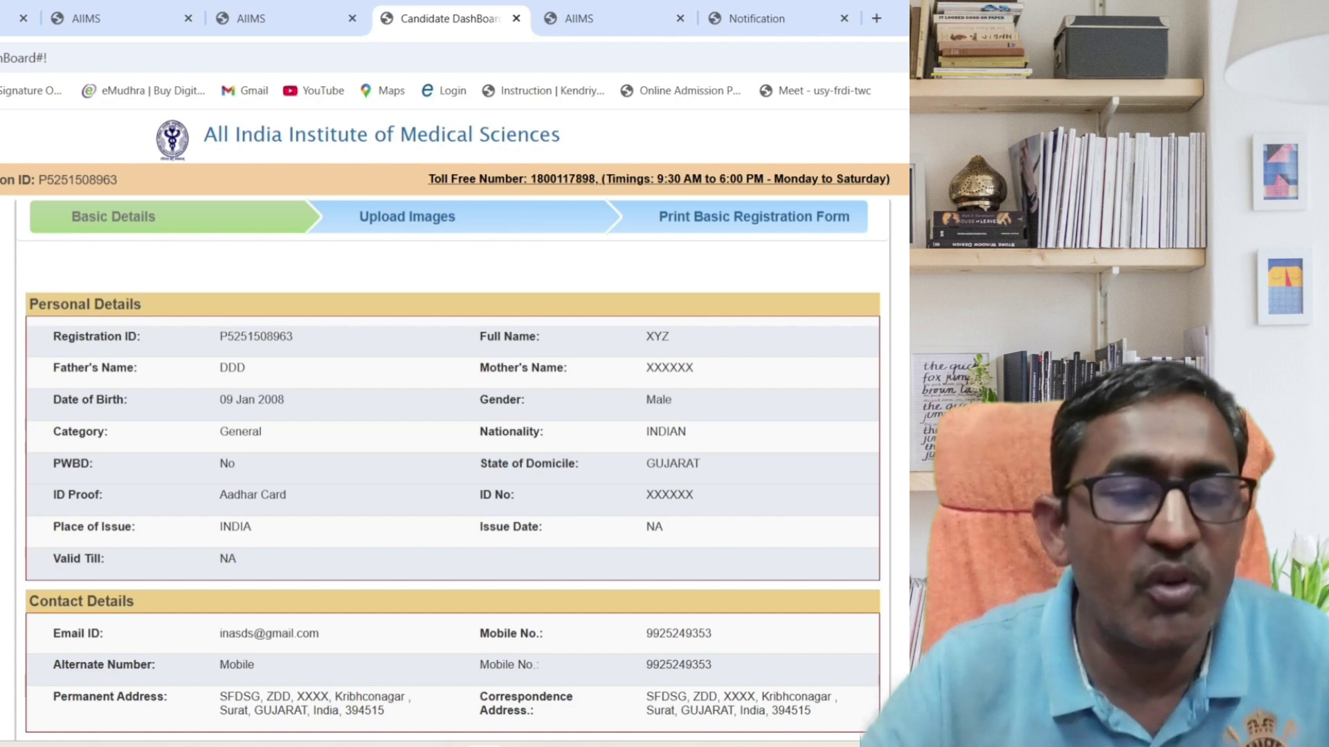
pyautogui.scroll(-4, 453, 491)
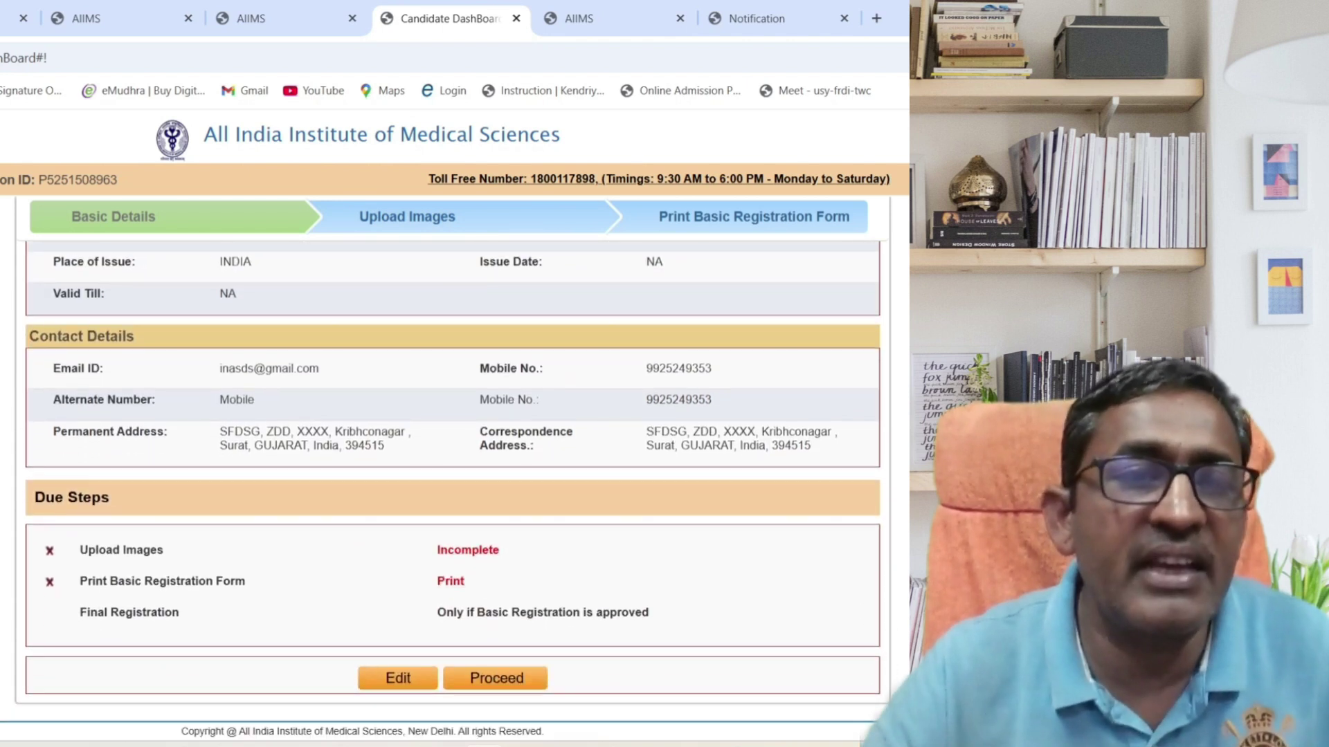
pyautogui.click(463, 549)
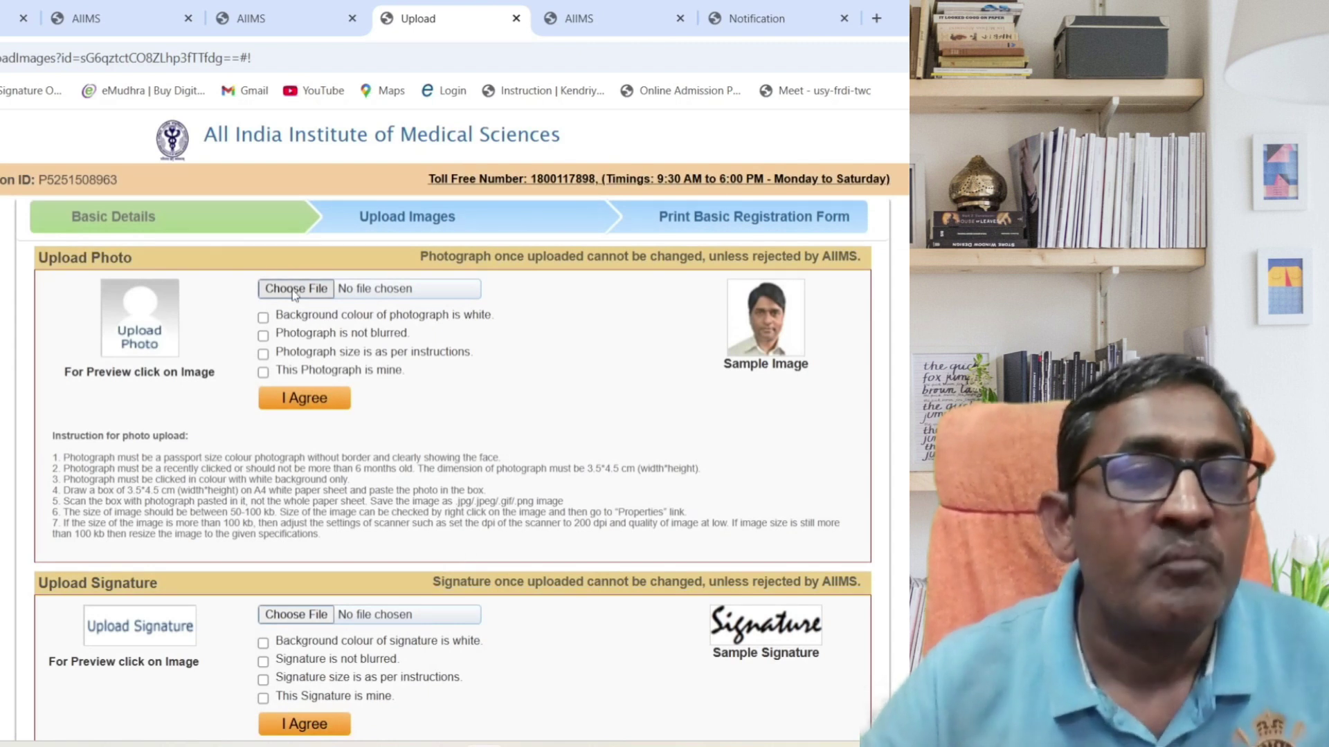
# Confirm the photo declarations and upload the photograph, agreeing to the terms.
pyautogui.click(263, 319)
pyautogui.click(263, 336)
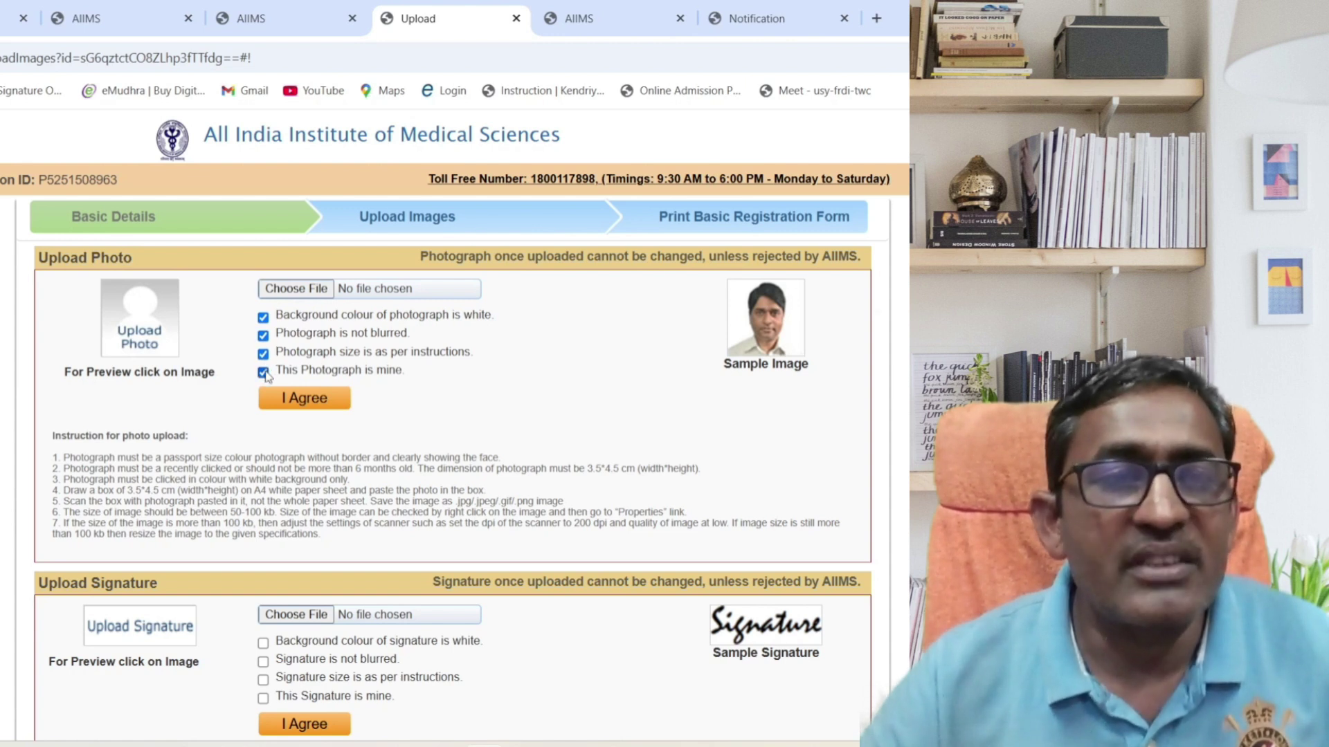
pyautogui.click(287, 292)
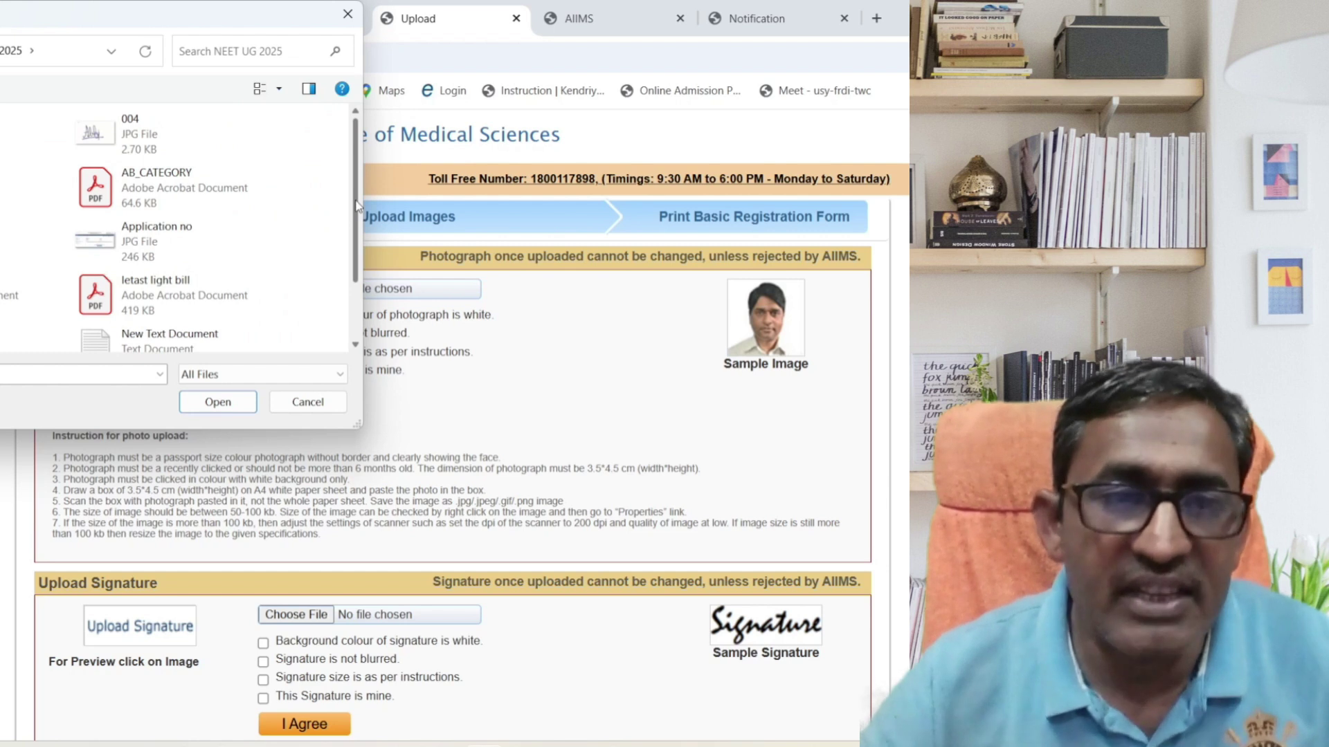
pyautogui.moveTo(358, 223); pyautogui.dragTo(360, 273)
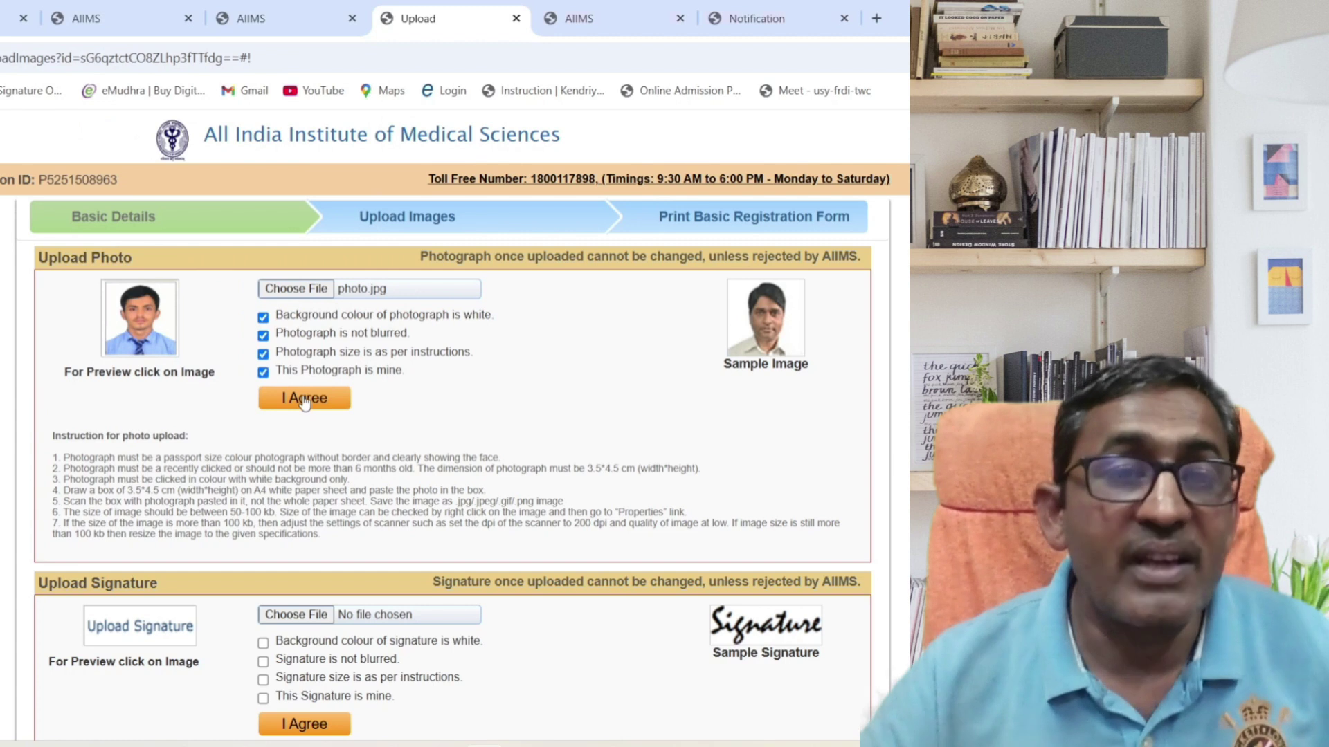
pyautogui.click(305, 399)
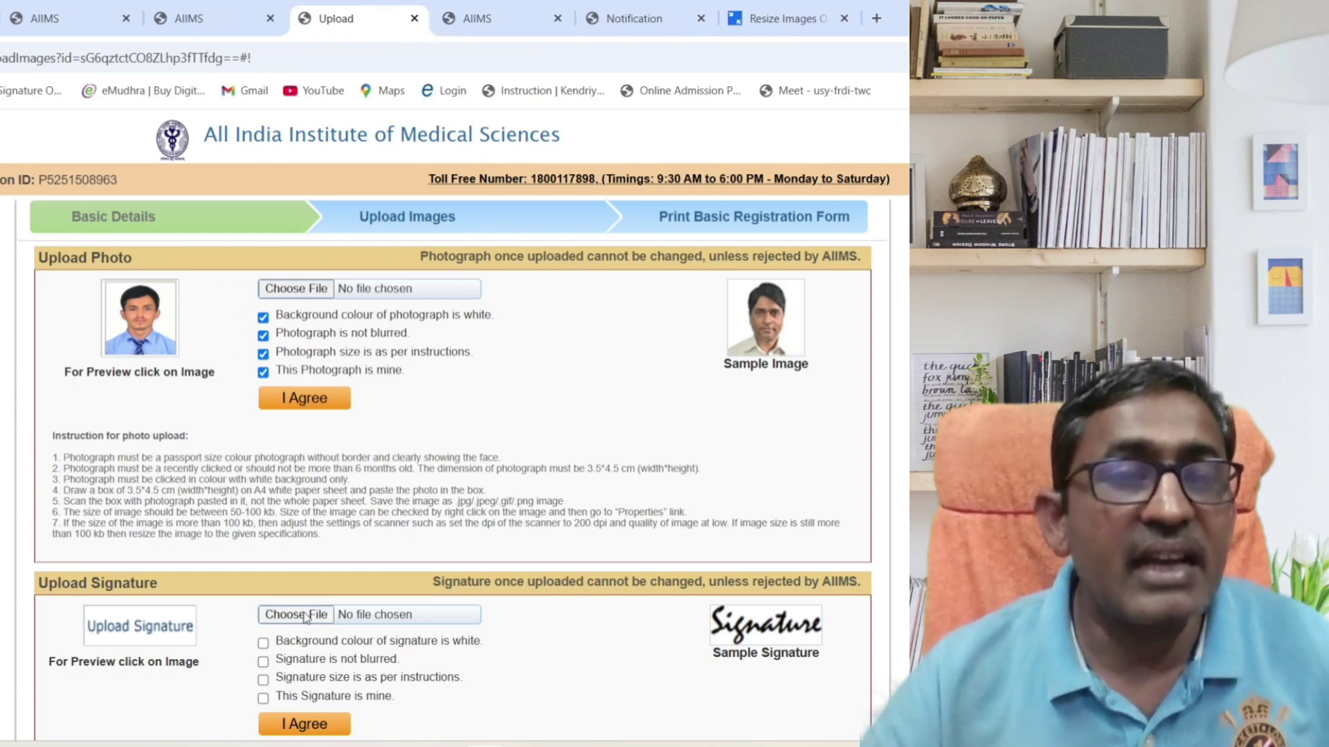
# Choose 004.jpg from the NEET UG 2025 folder as the signature image.
pyautogui.click(305, 615)
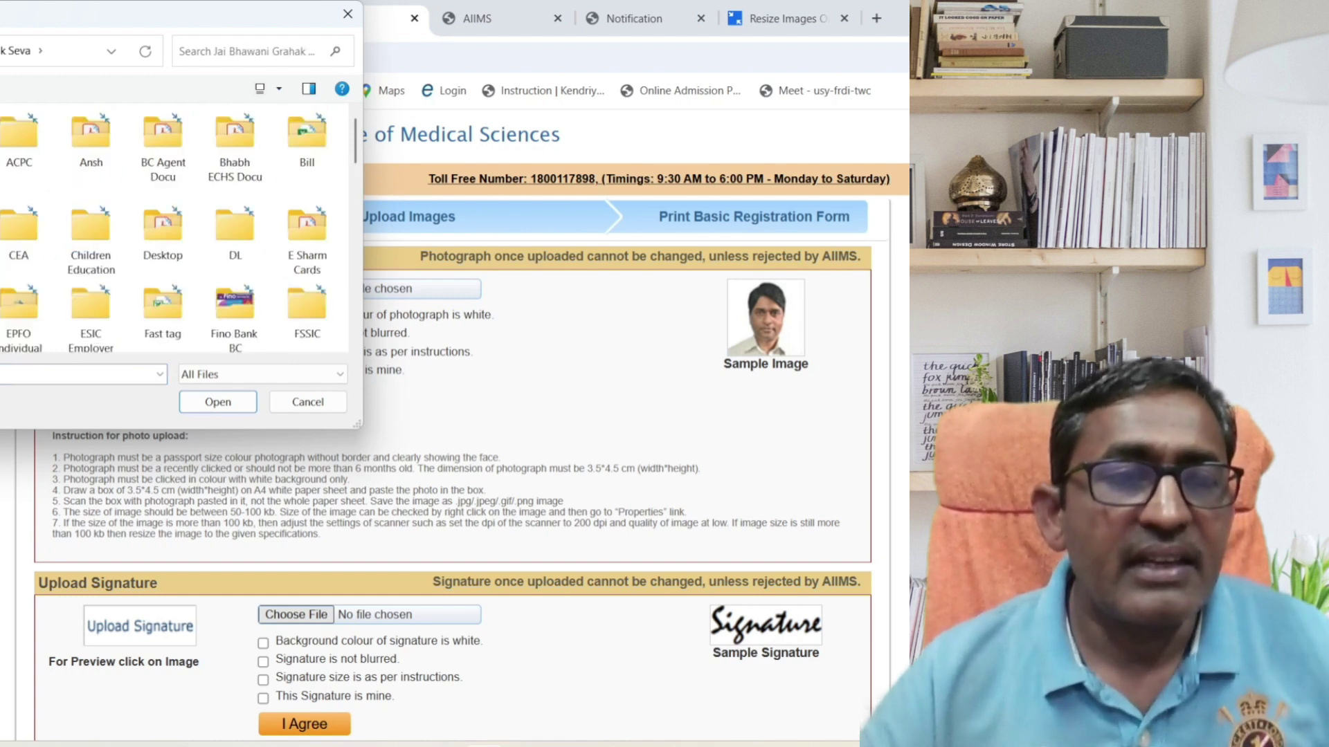
pyautogui.scroll(-10, 173, 229)
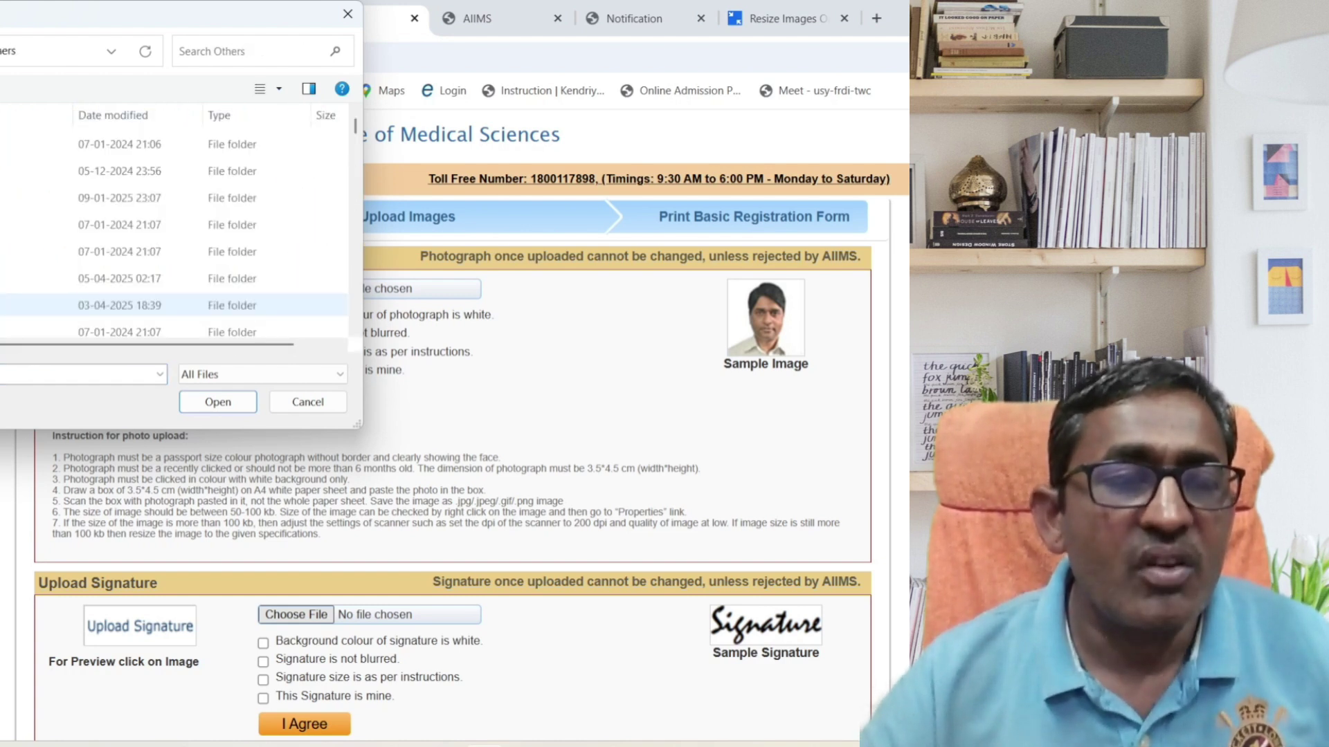
pyautogui.doubleClick(35, 171)
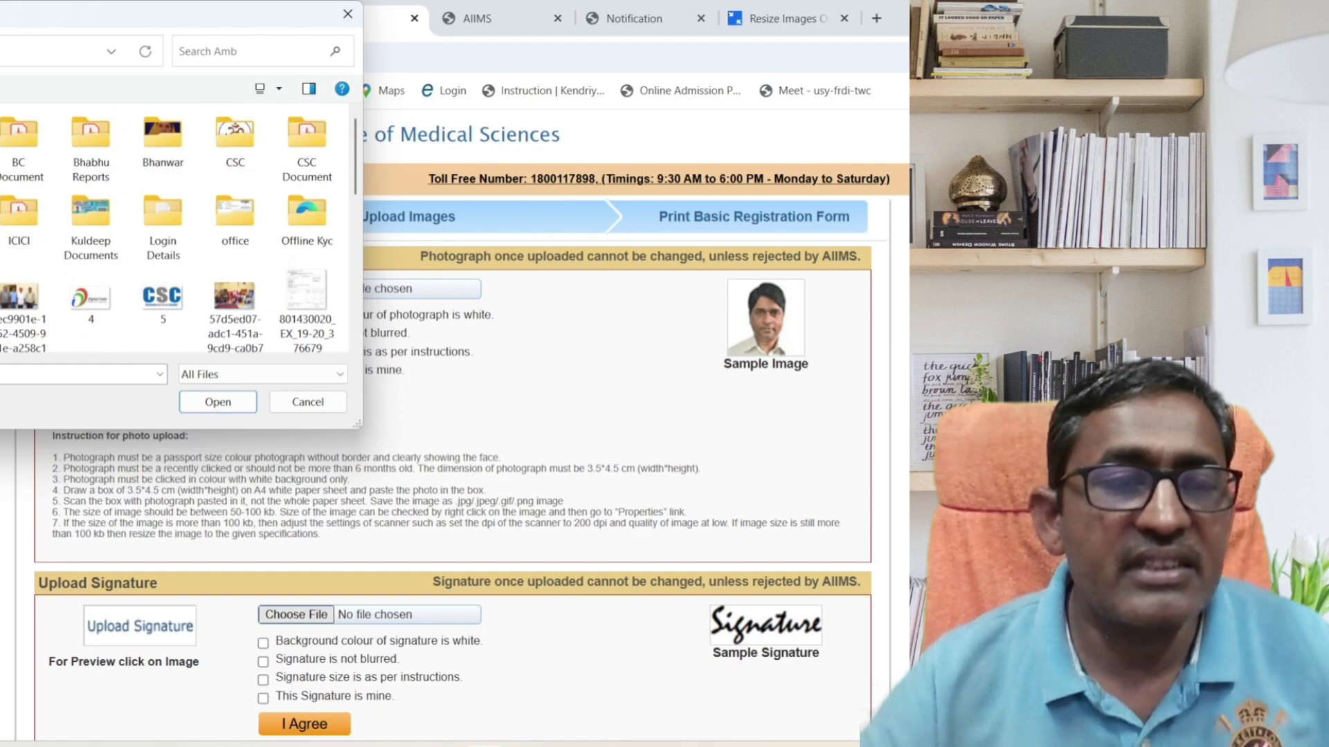
pyautogui.doubleClick(1, 144)
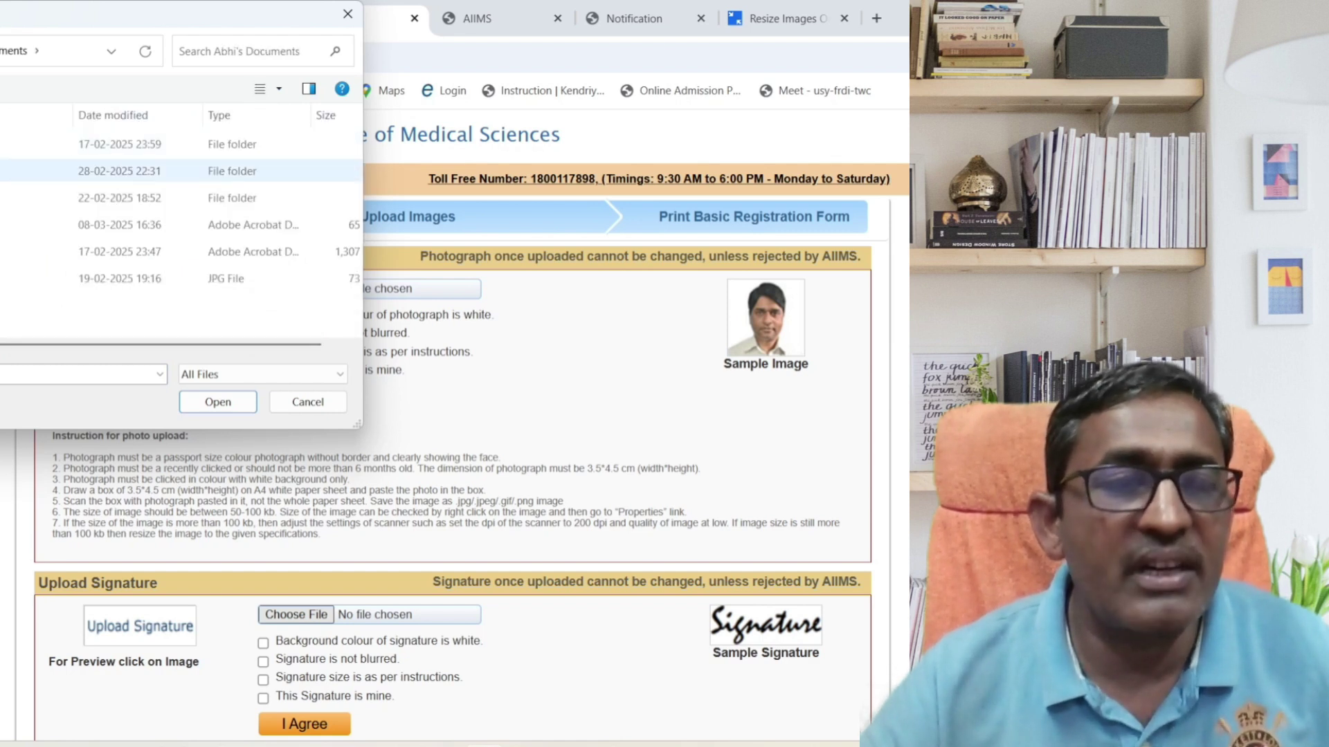
pyautogui.doubleClick(2, 171)
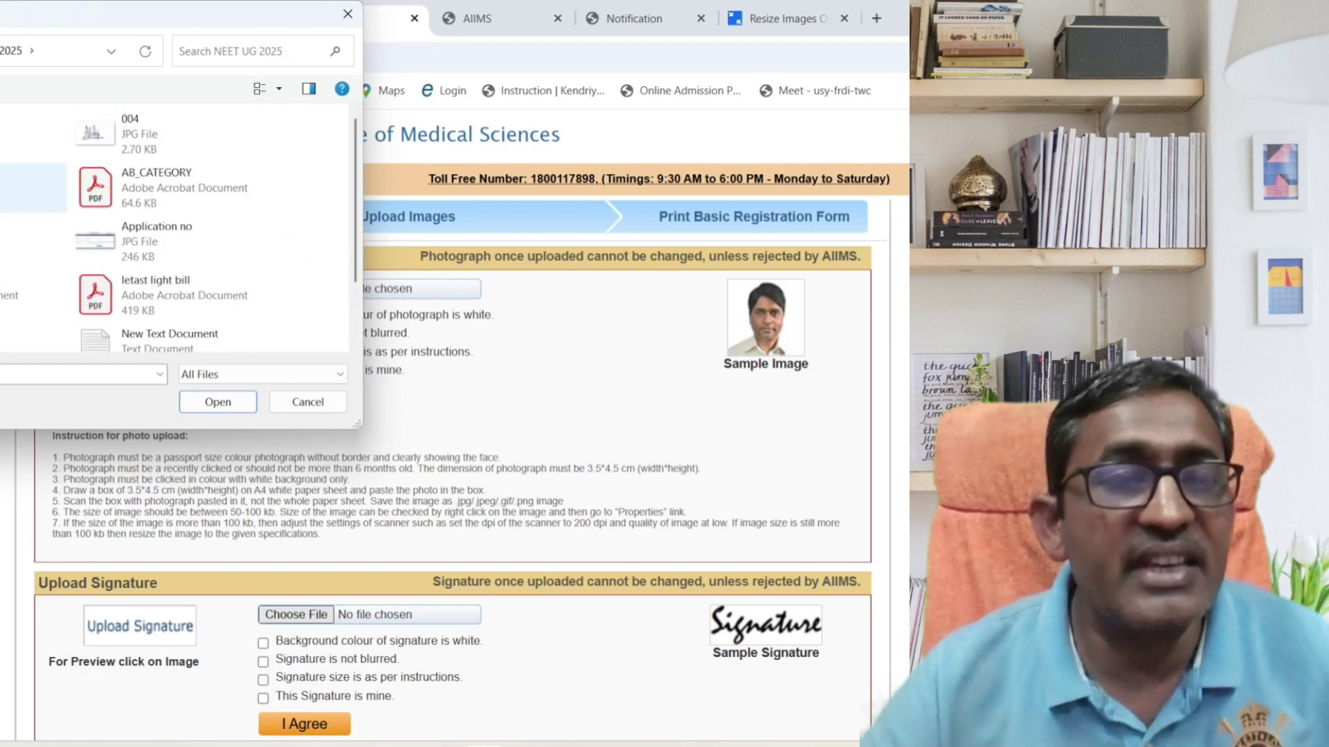
pyautogui.doubleClick(101, 142)
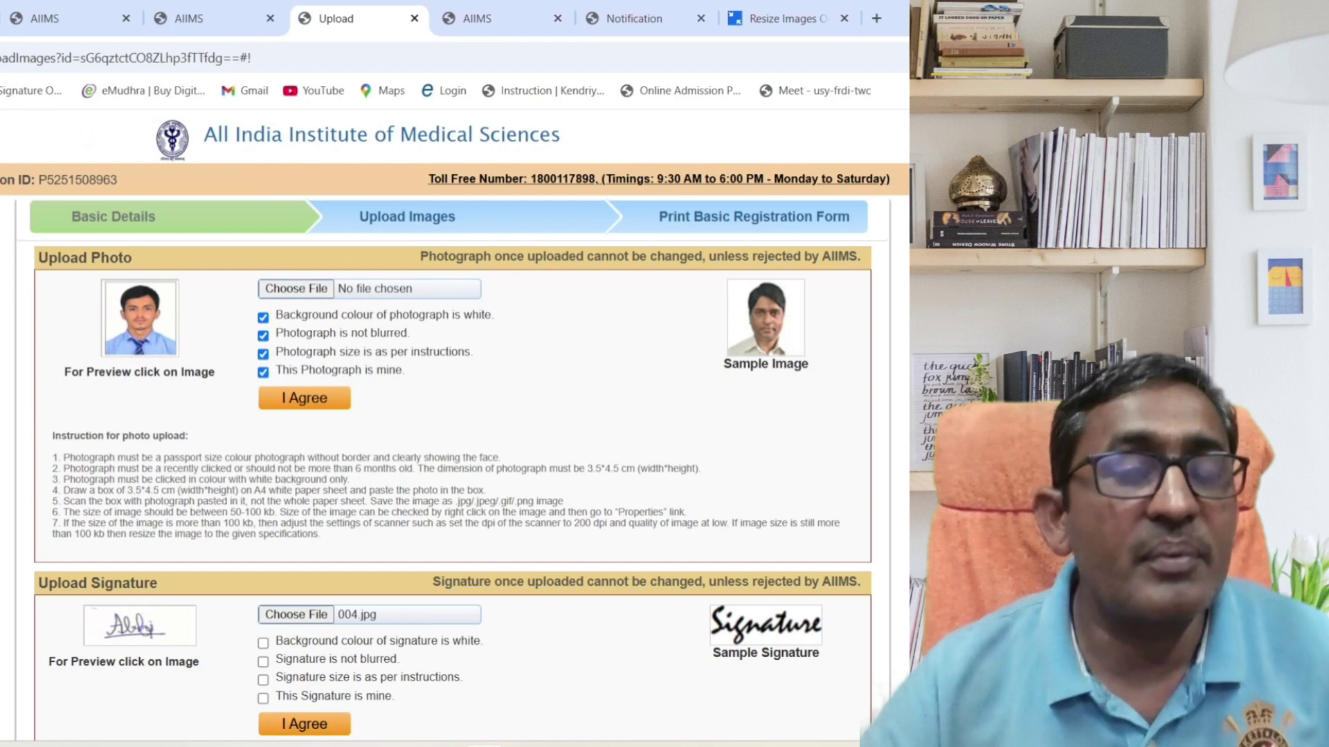
# Tick the four signature declarations: white background, correct size, candidate's own, not blurred.
pyautogui.scroll(-3, 269, 403)
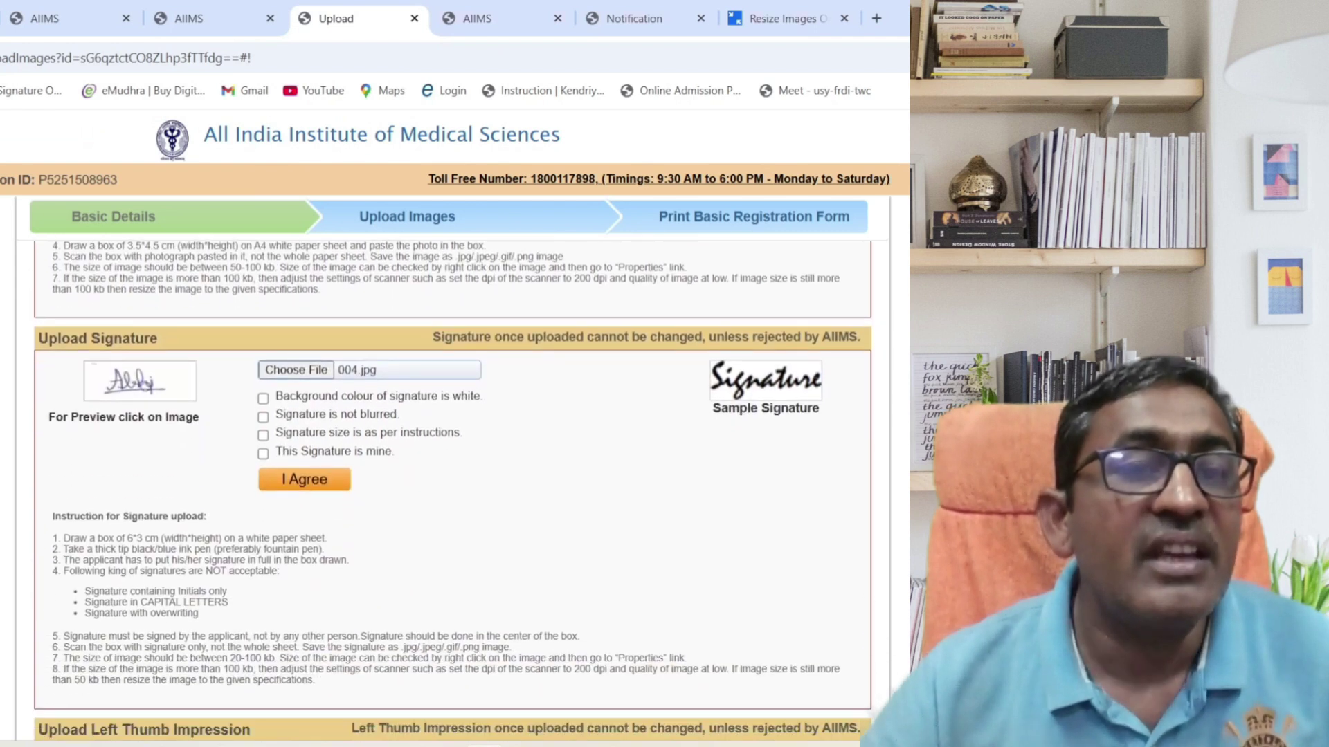
pyautogui.click(263, 400)
pyautogui.click(263, 435)
pyautogui.click(263, 454)
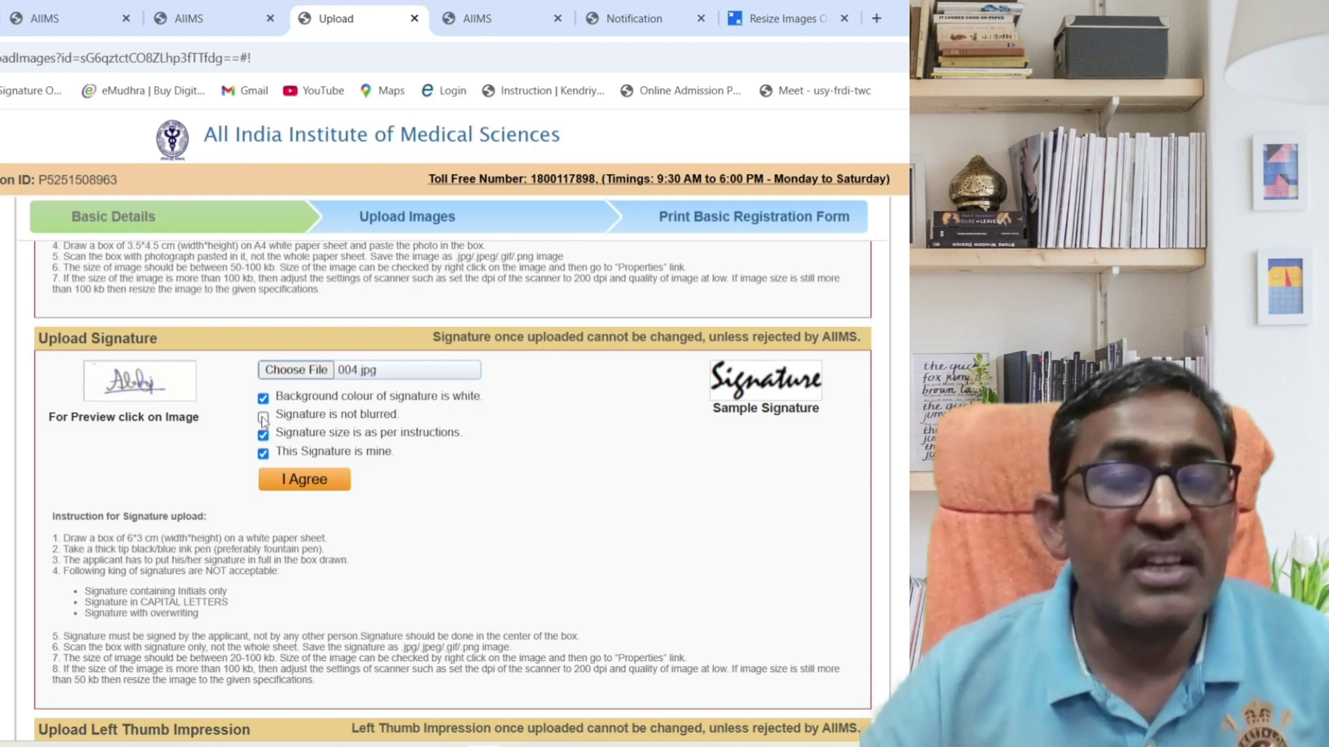
pyautogui.click(263, 417)
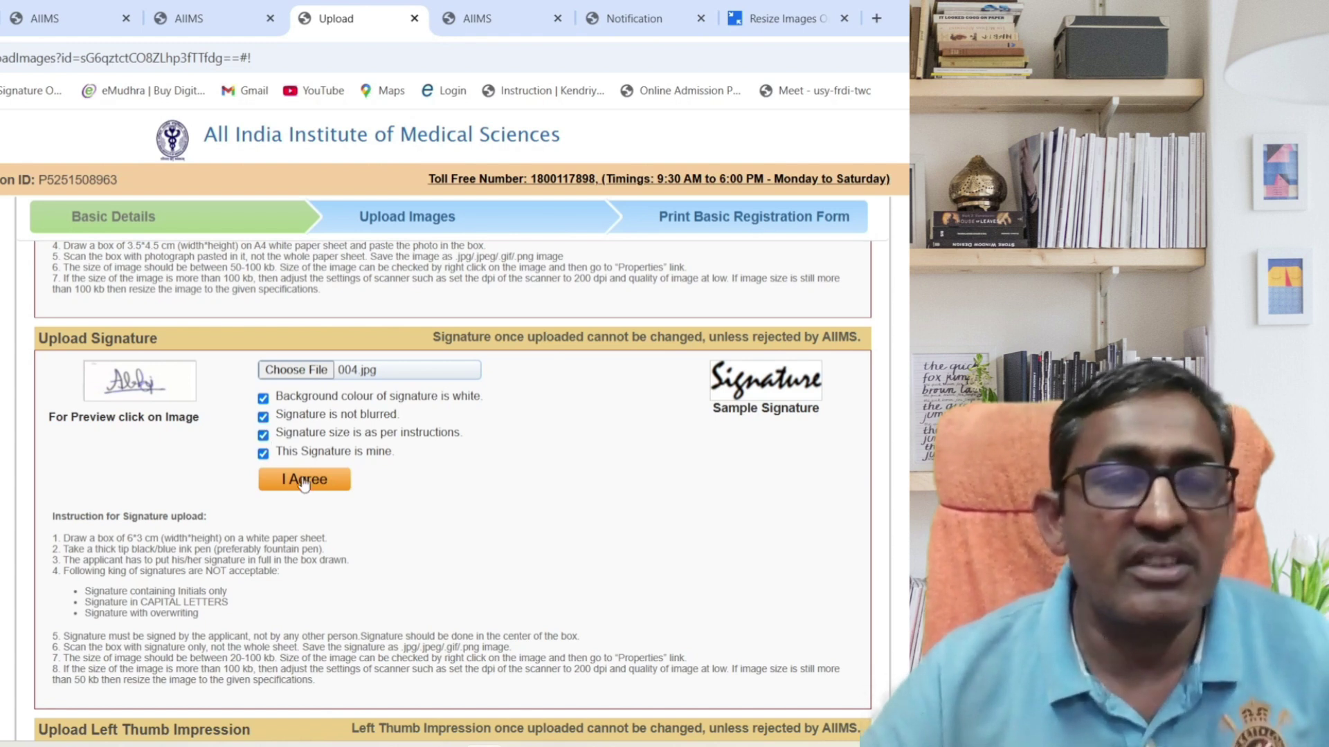
# Attempt the signature upload and dismiss the 'Image size should not less than 20 KB' rejection.
pyautogui.click(303, 480)
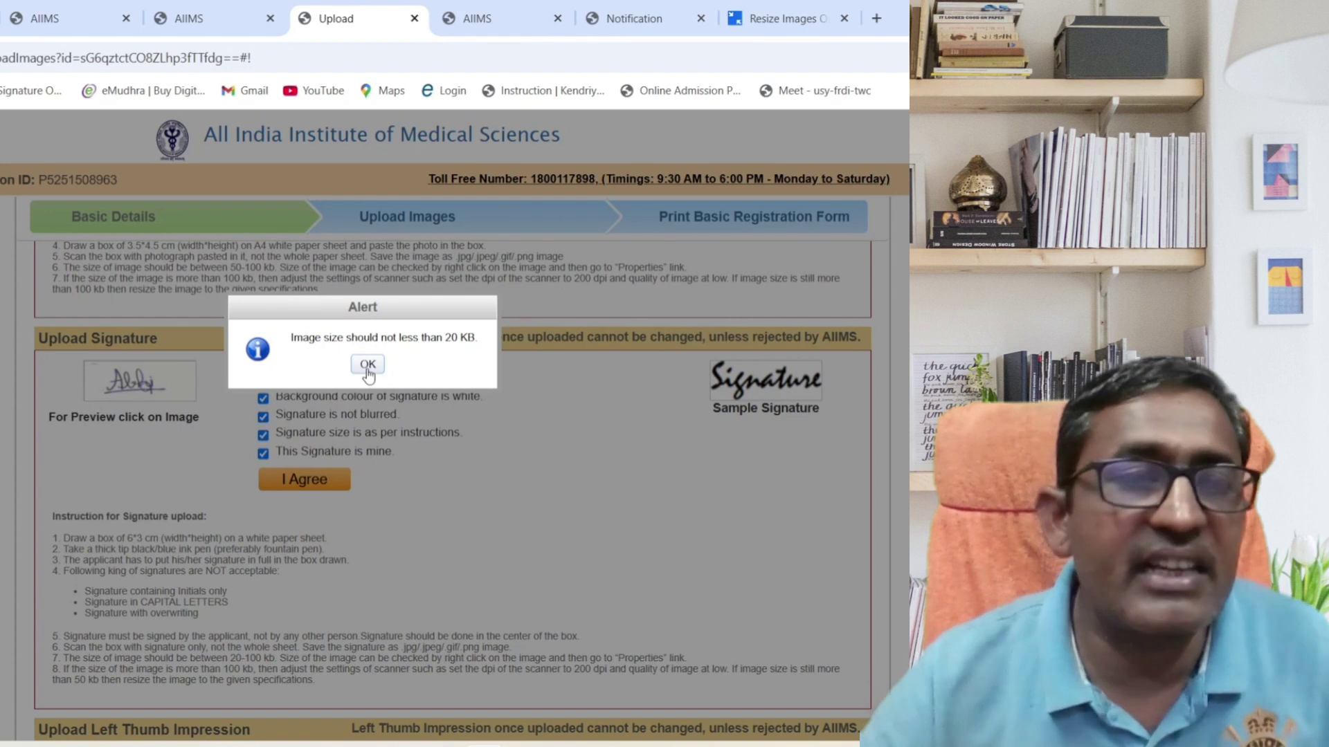
pyautogui.click(367, 364)
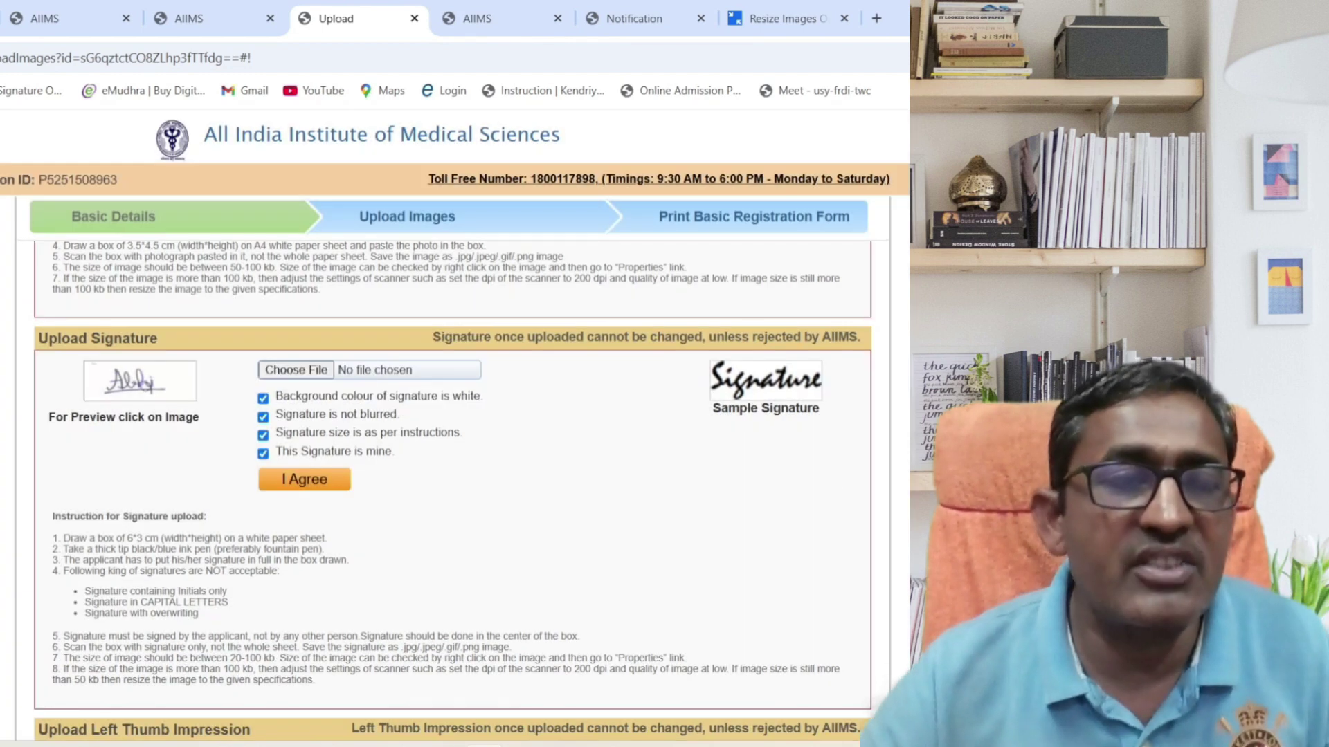
pyautogui.scroll(-4, 404, 535)
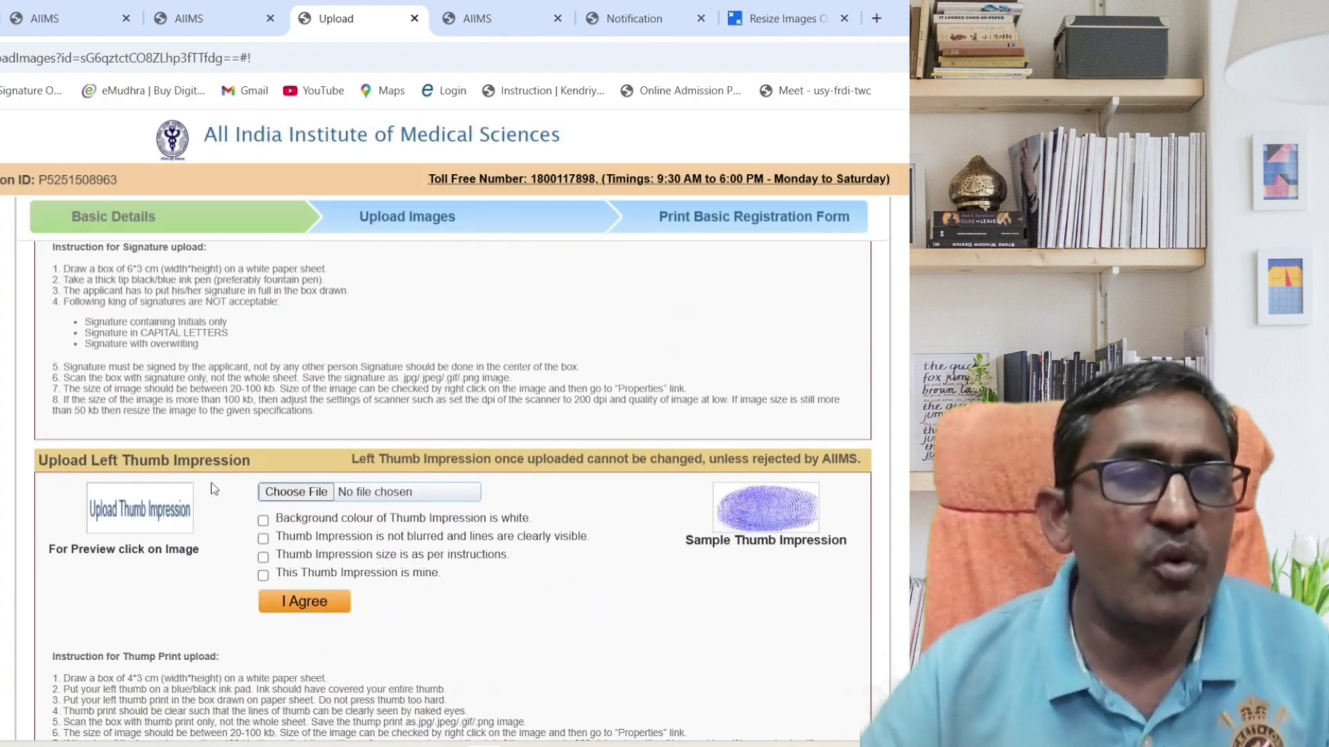
# Choose AB_FINGERPRINT.jpg from the final folder as the thumb impression and dismiss the missing-checkbox alert.
pyautogui.click(291, 493)
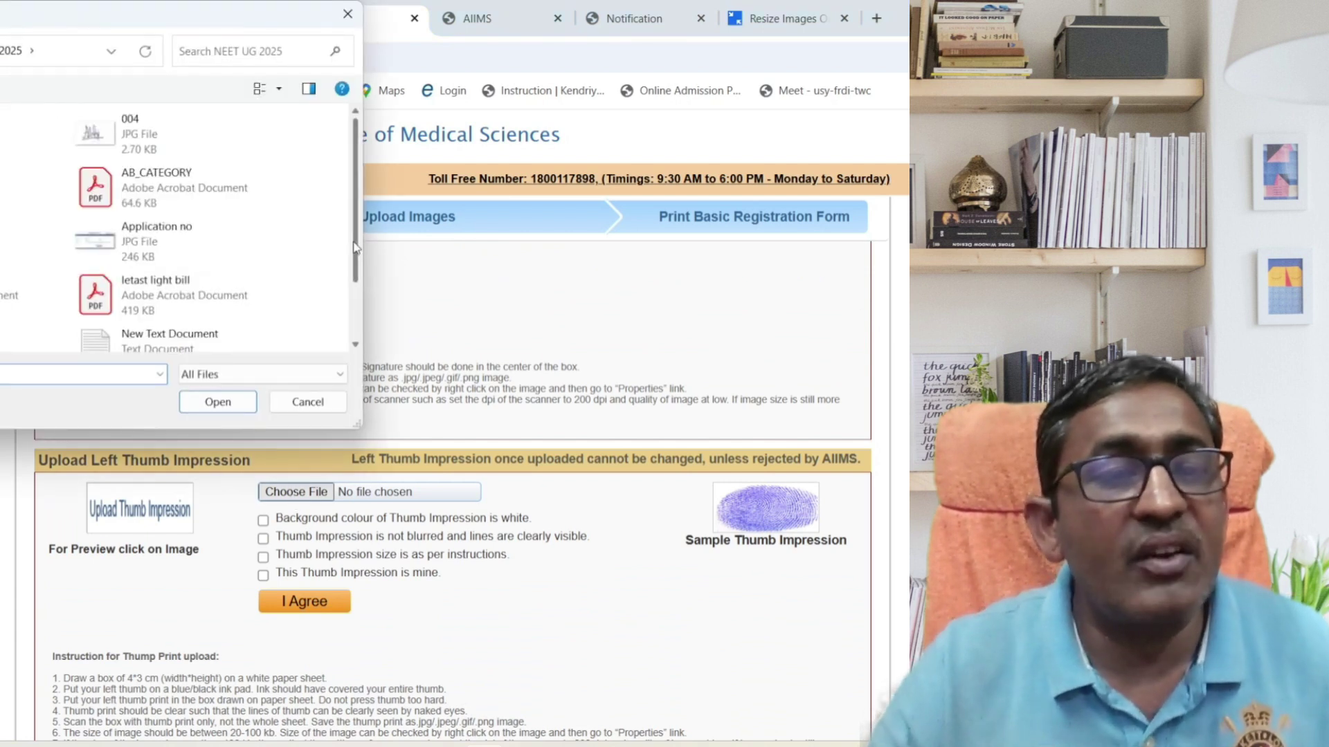
pyautogui.moveTo(355, 247); pyautogui.dragTo(365, 296)
pyautogui.scroll(2, 339, 298)
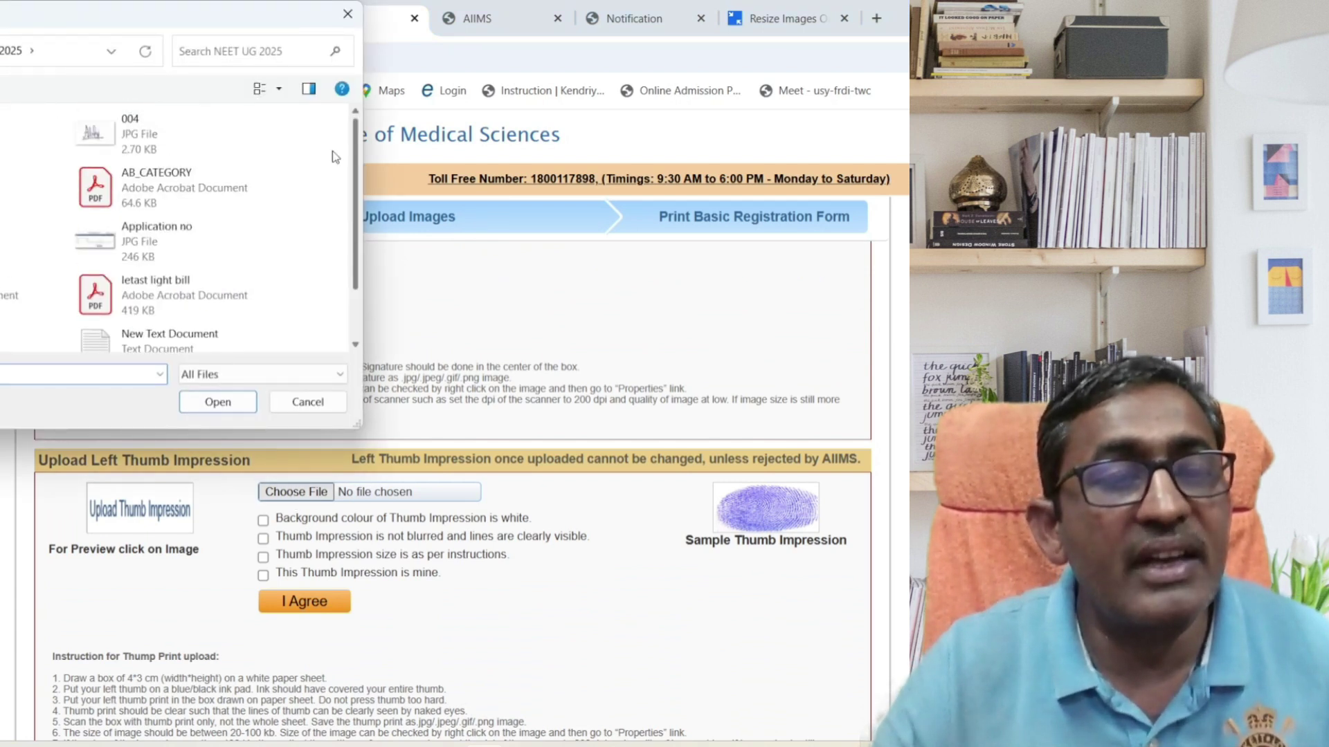
pyautogui.doubleClick(31, 134)
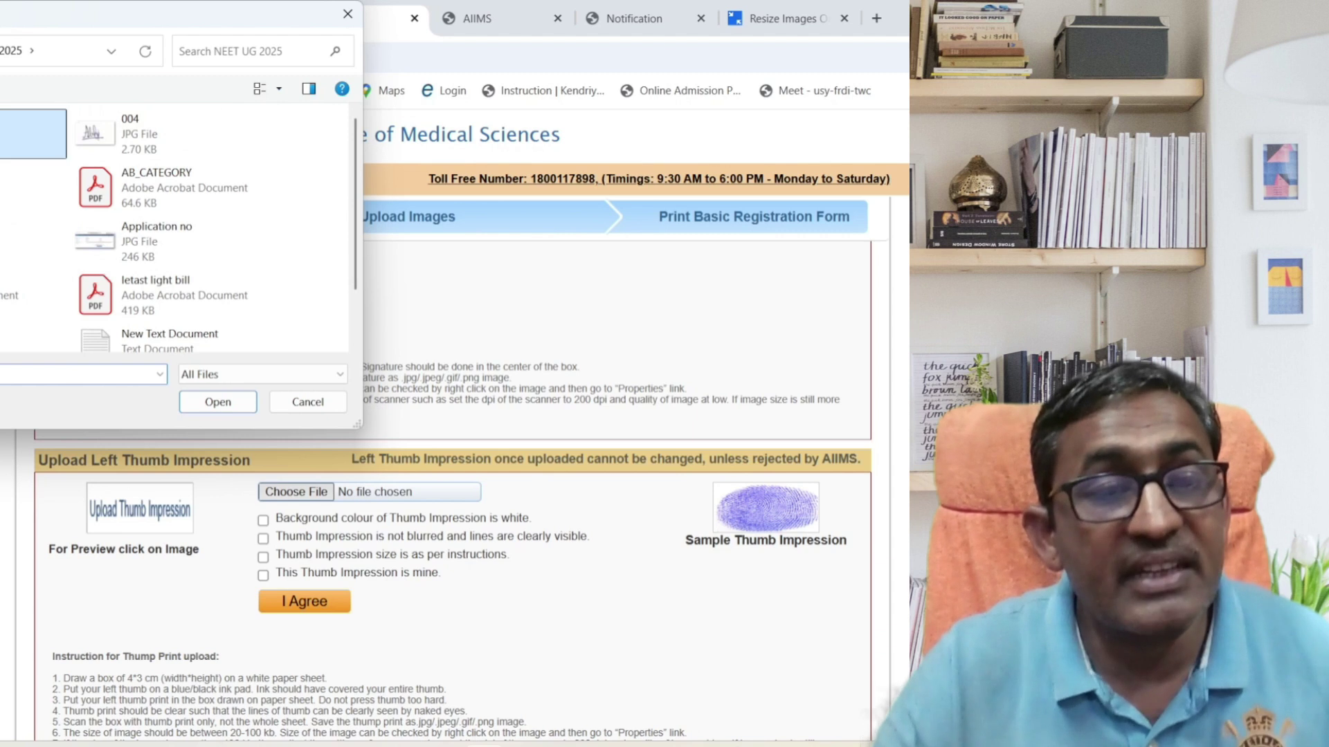
pyautogui.doubleClick(173, 135)
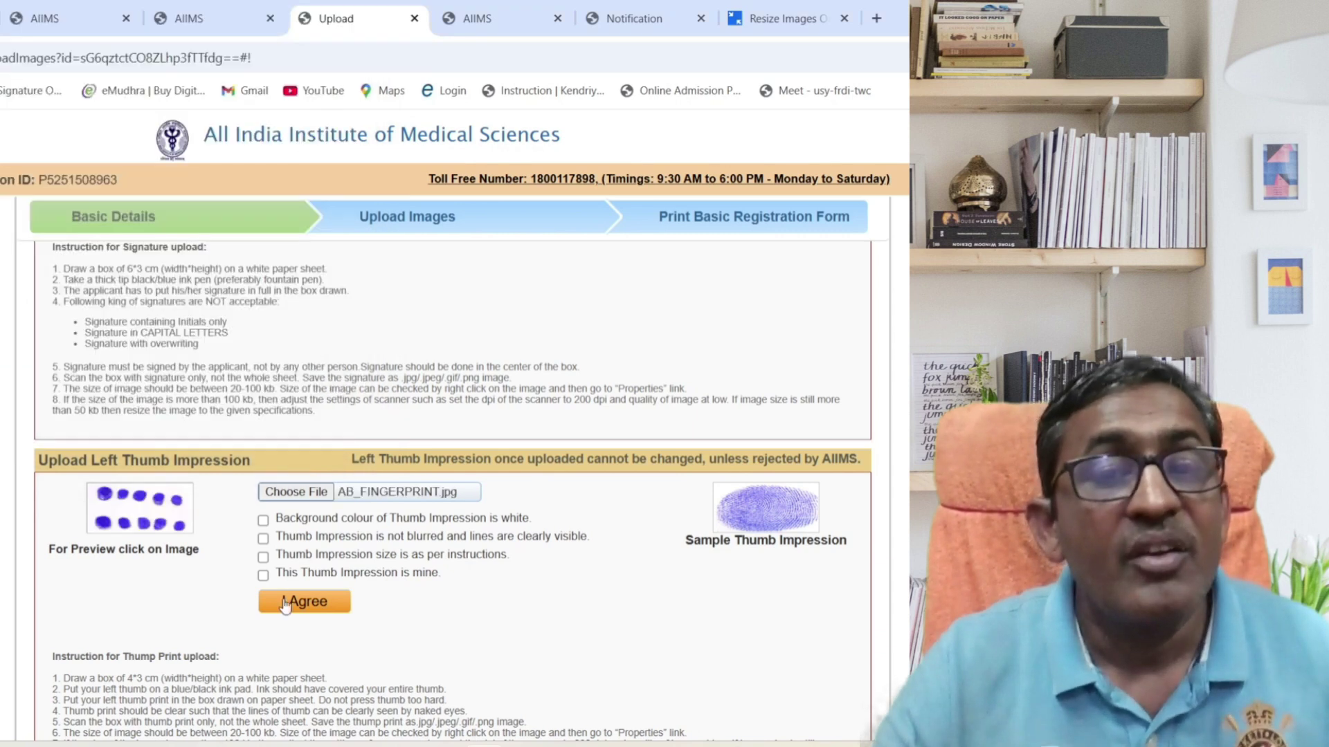
pyautogui.click(286, 602)
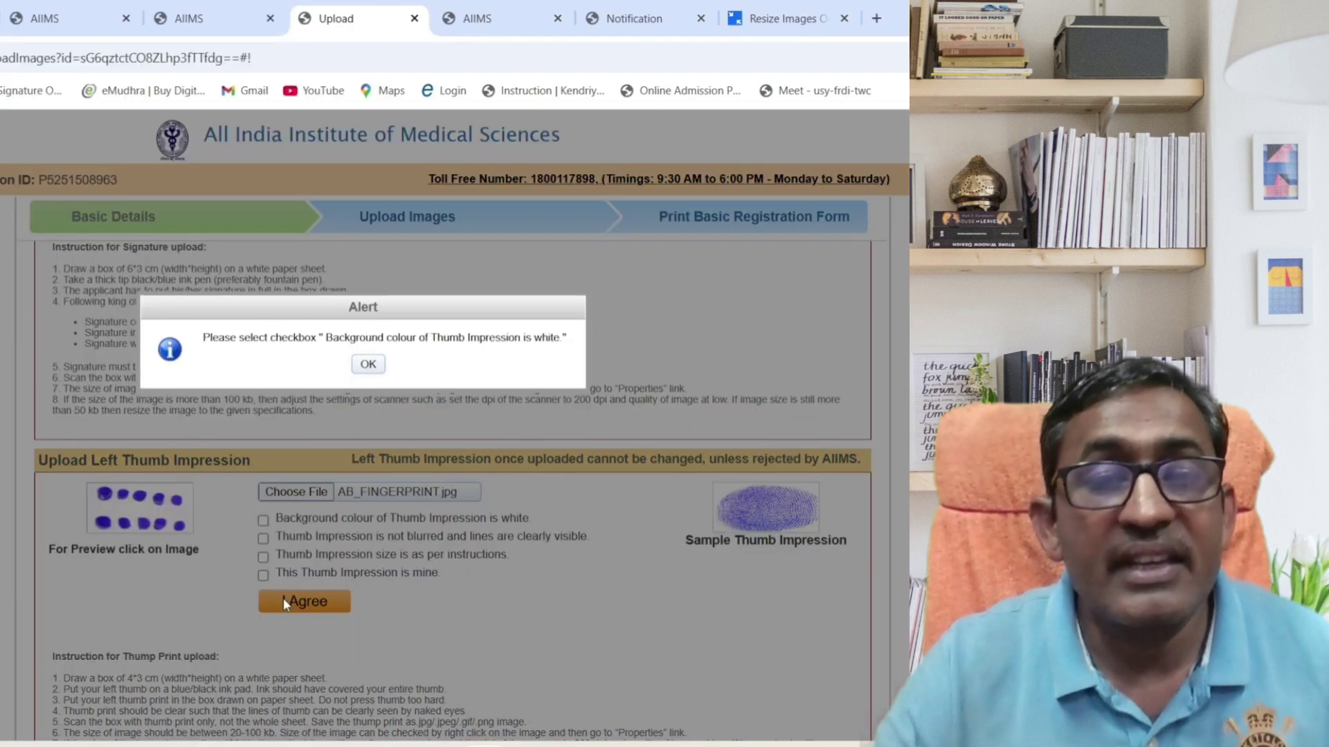
pyautogui.click(367, 365)
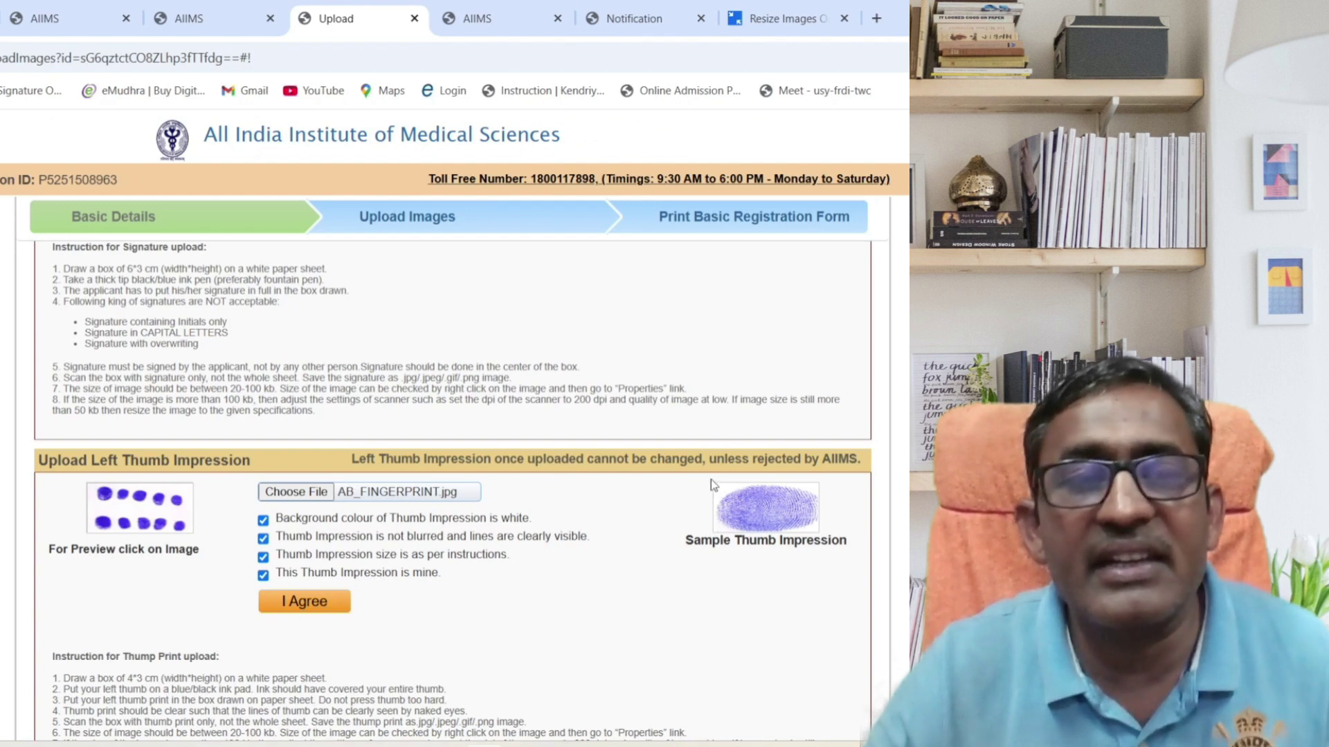
# Highlight the sample thumb impression and its caption, then tick the closing DECLARATION statement.
pyautogui.moveTo(707, 497); pyautogui.dragTo(782, 554)
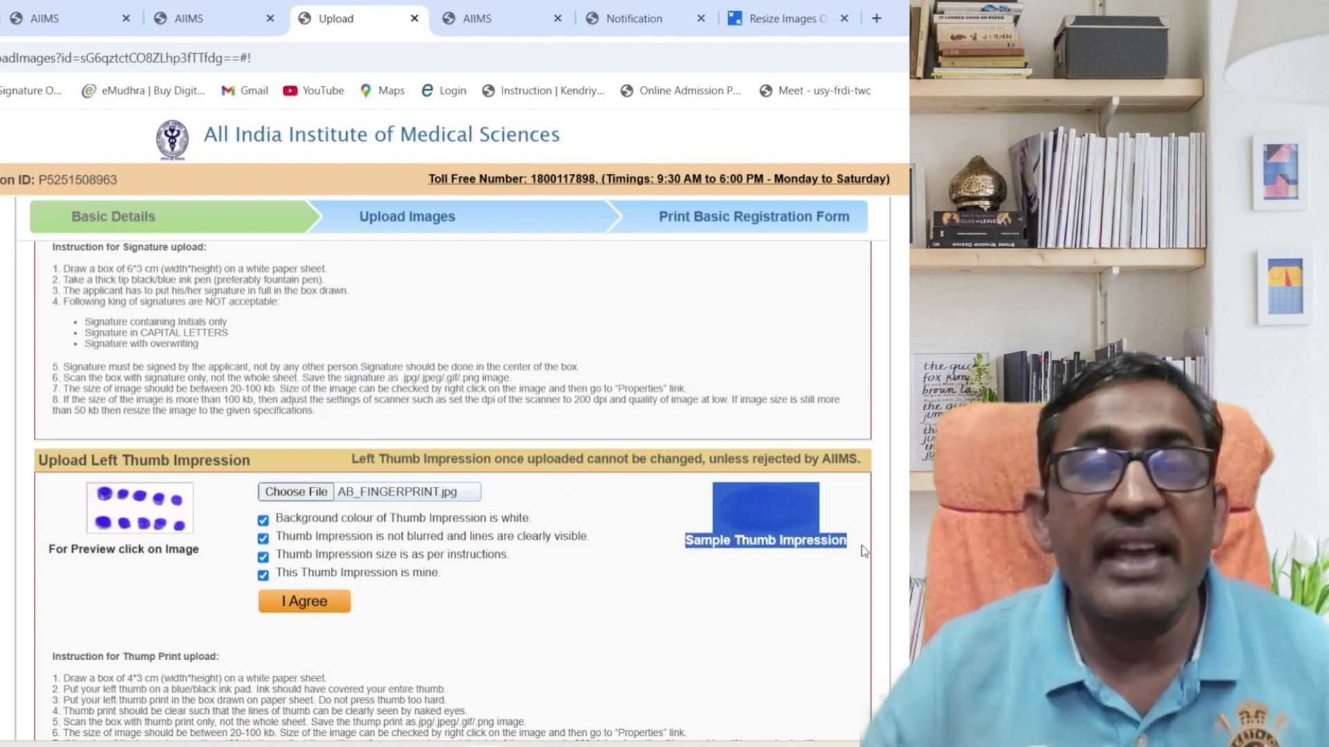
pyautogui.click(843, 575)
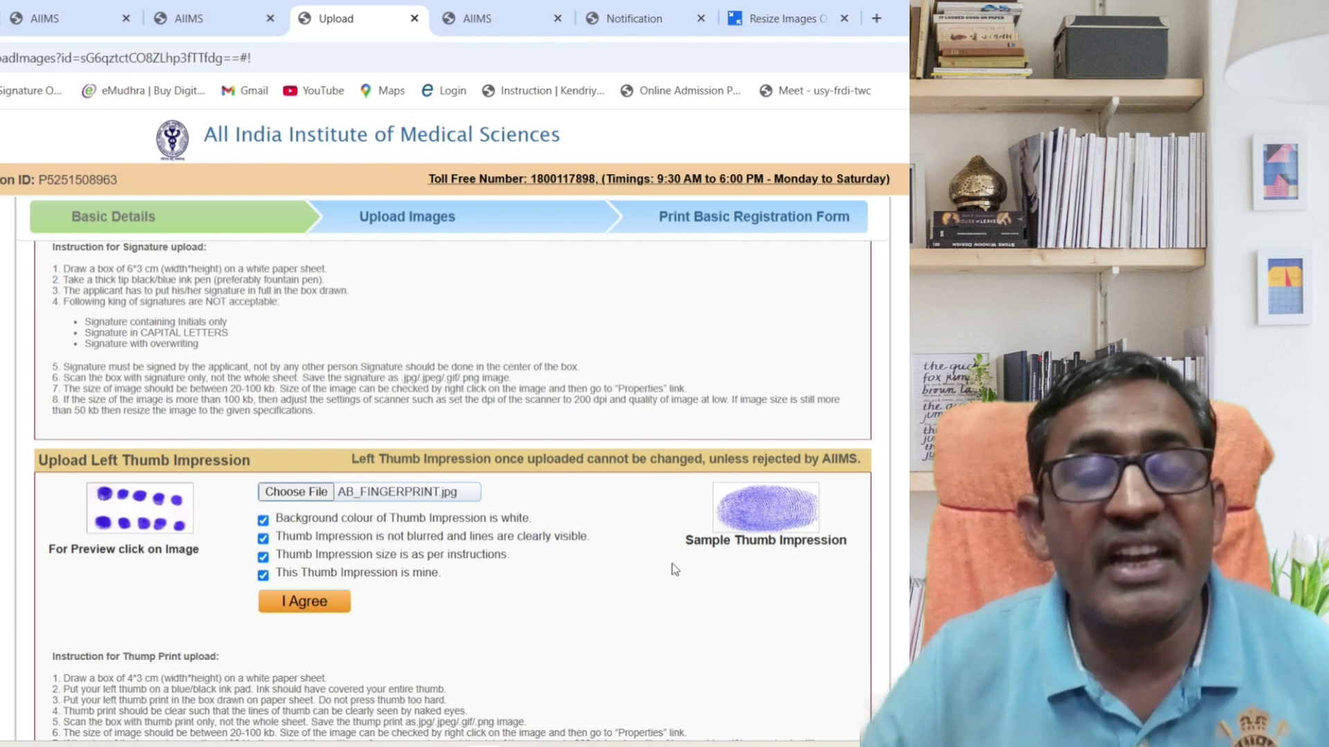
pyautogui.moveTo(695, 570); pyautogui.dragTo(846, 566)
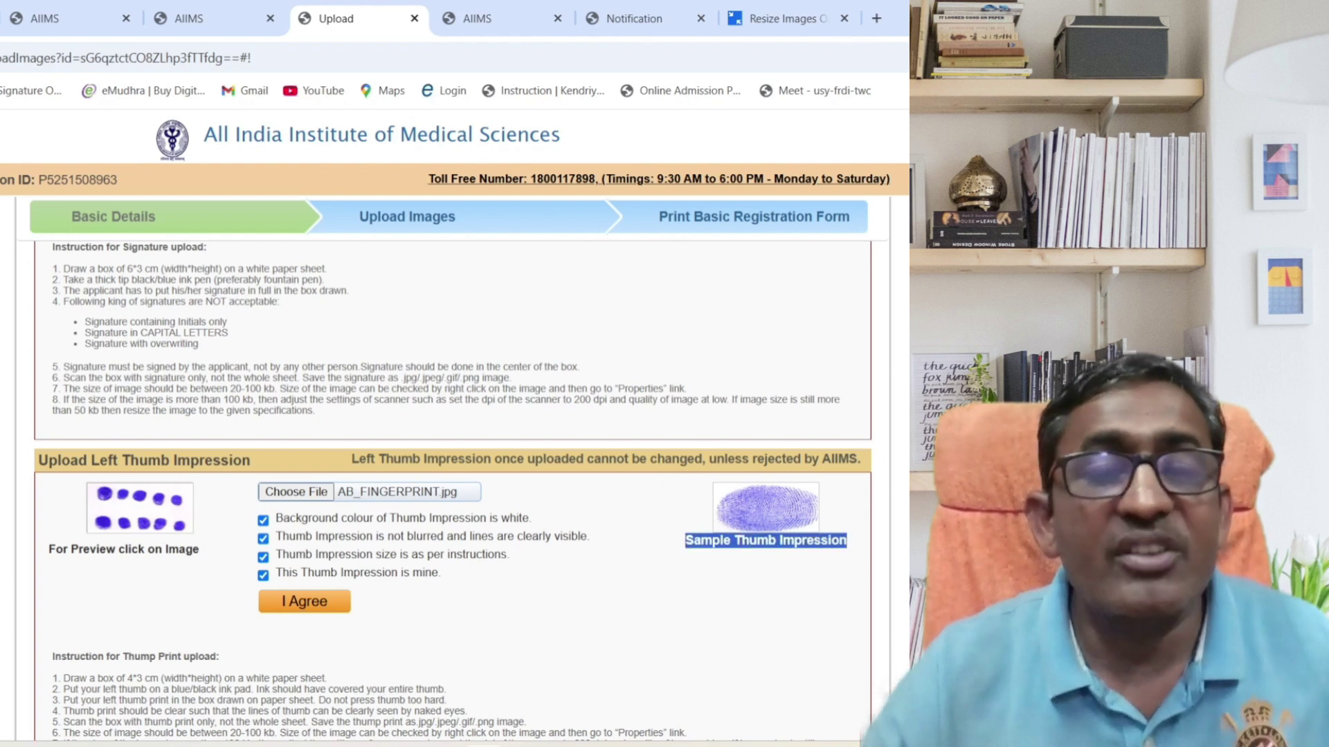
pyautogui.scroll(-3, 450, 484)
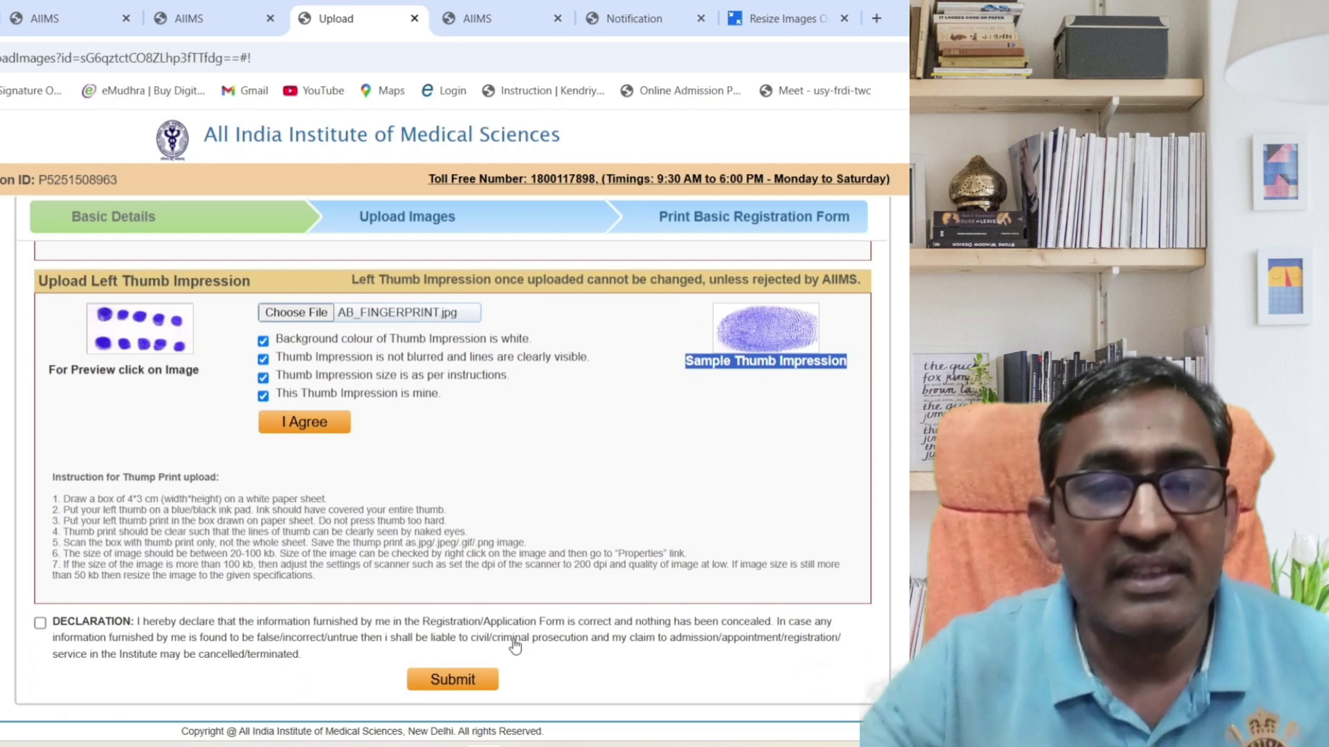
pyautogui.click(46, 627)
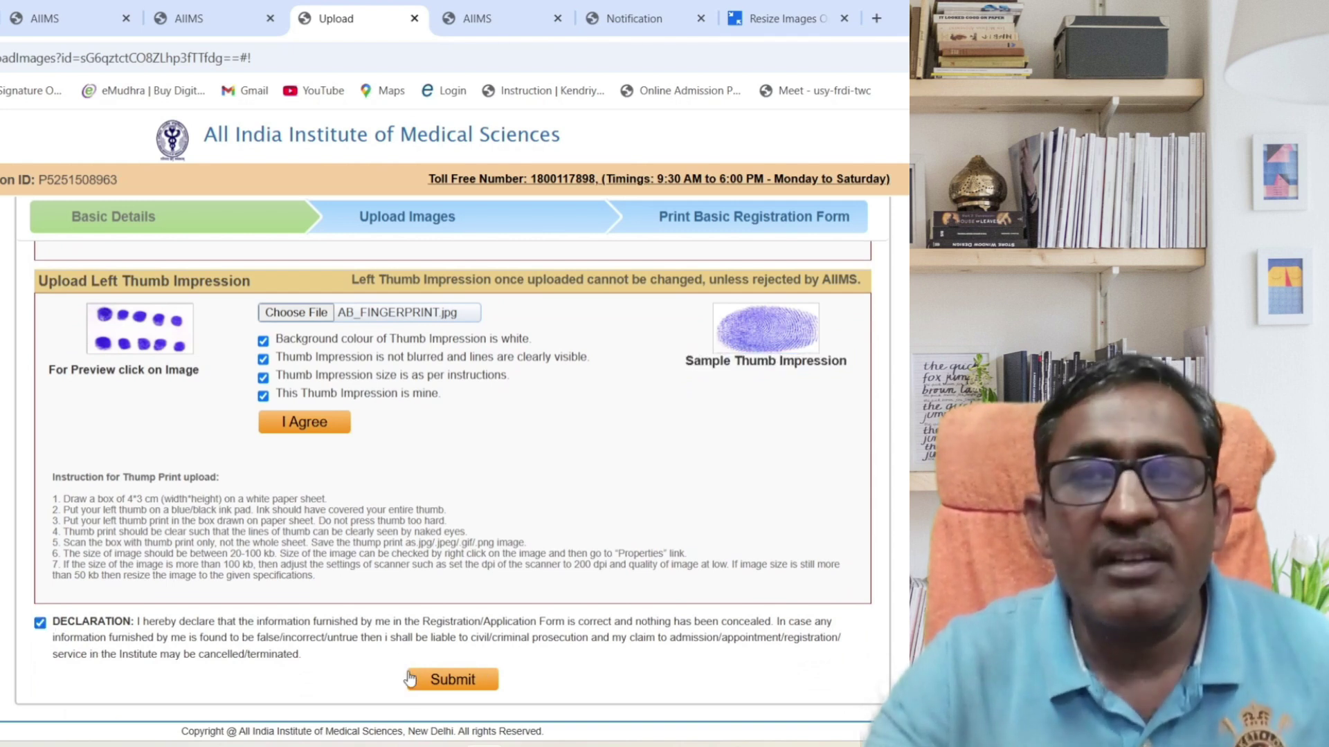